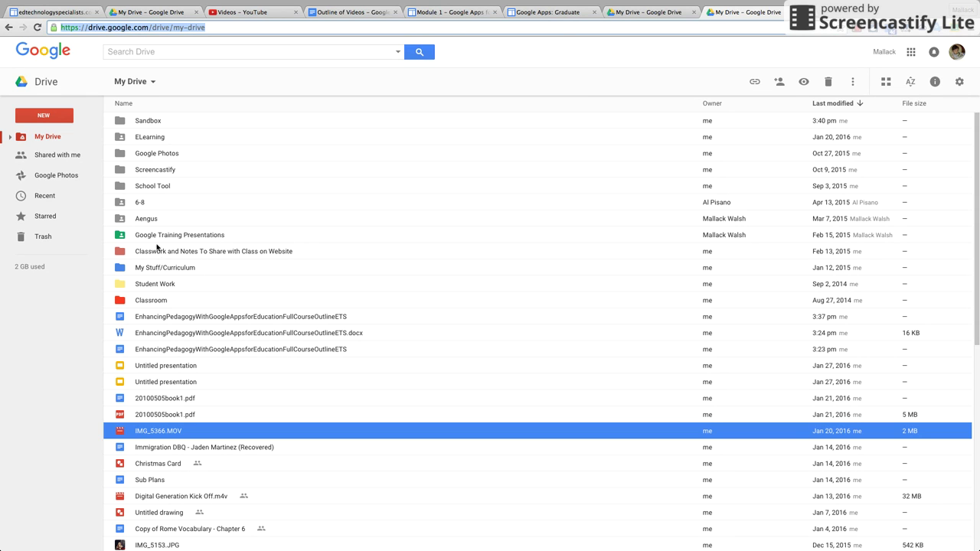
Open the My Stuff/Curriculum folder and look through the chapter folders in its American History 7-8 subfolder
double_click(166, 269)
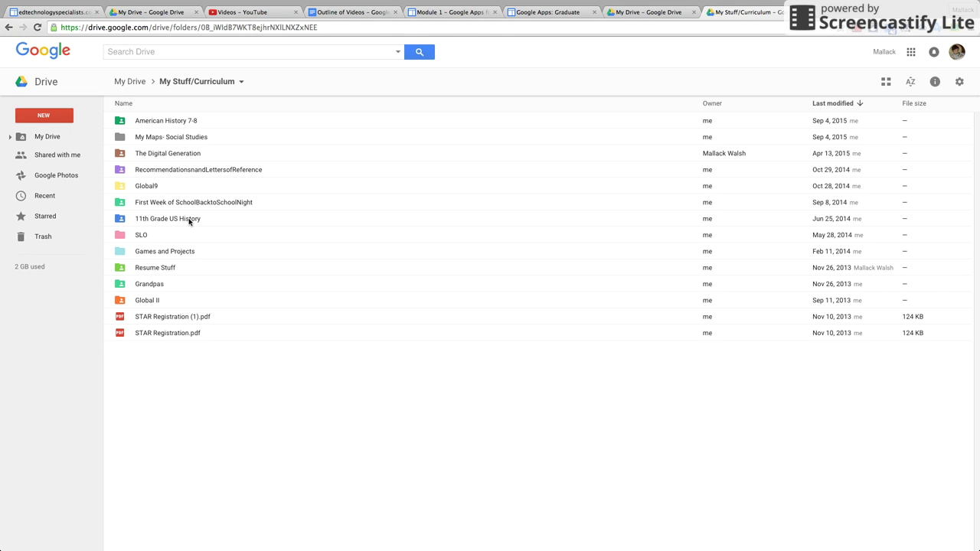
left_click(141, 237)
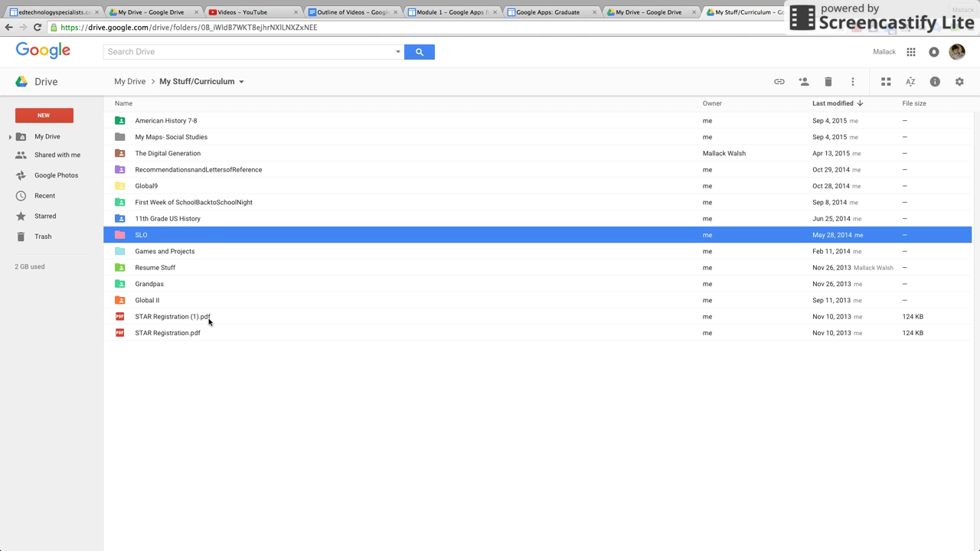
left_click(171, 122)
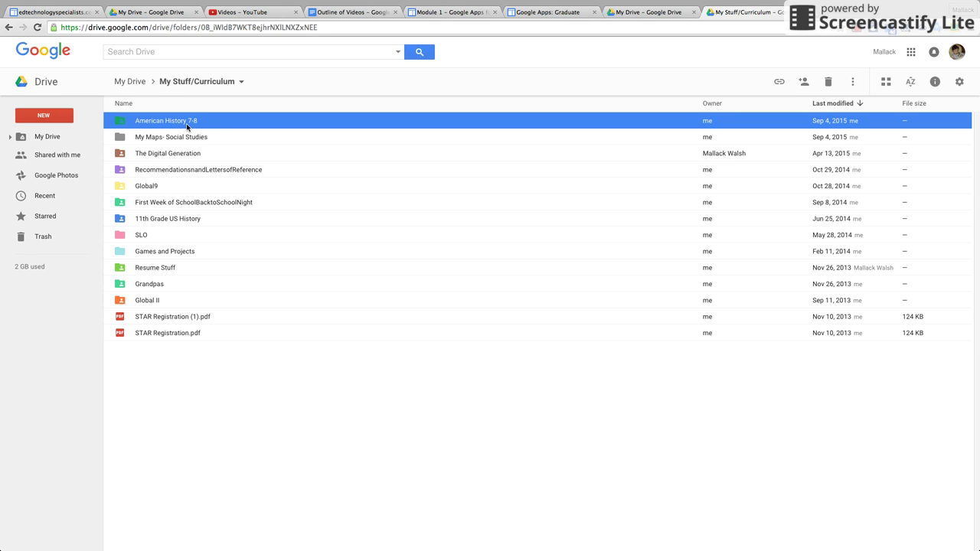
double_click(186, 125)
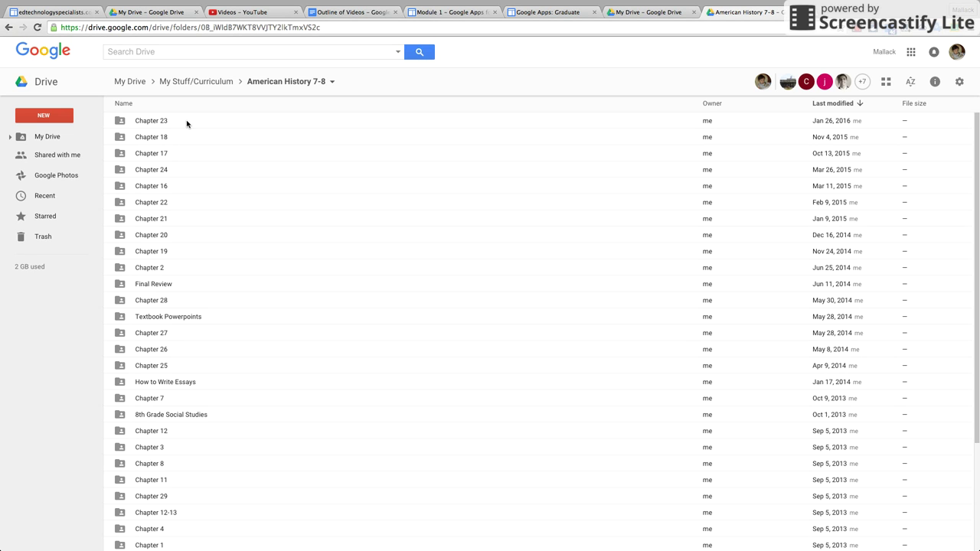
scroll(186, 175, "down", 5)
scroll(185, 174, "up", 5)
Open the Chapter 24 folder and look through the files it contains
double_click(153, 170)
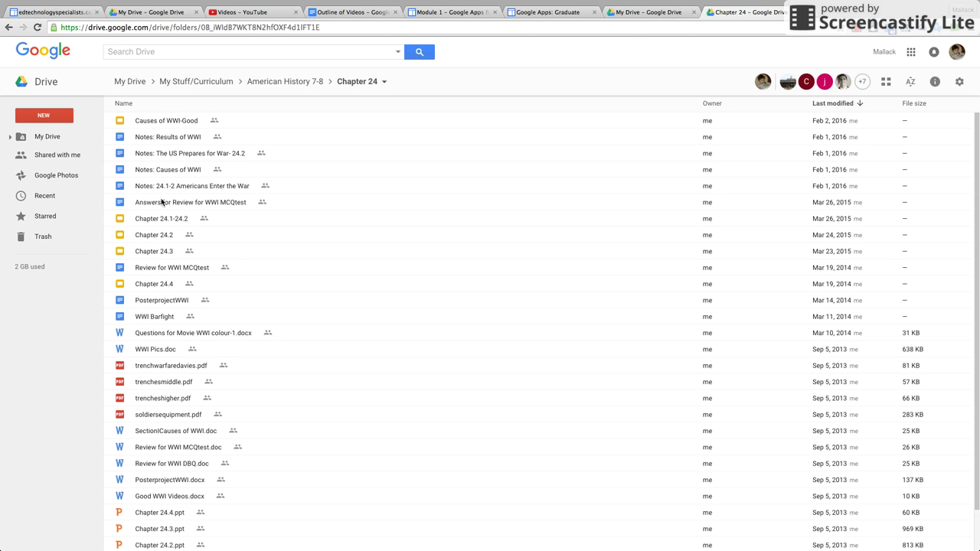
scroll(197, 421, "down", 2)
scroll(197, 422, "up", 2)
scroll(197, 421, "down", 1)
scroll(197, 421, "up", 2)
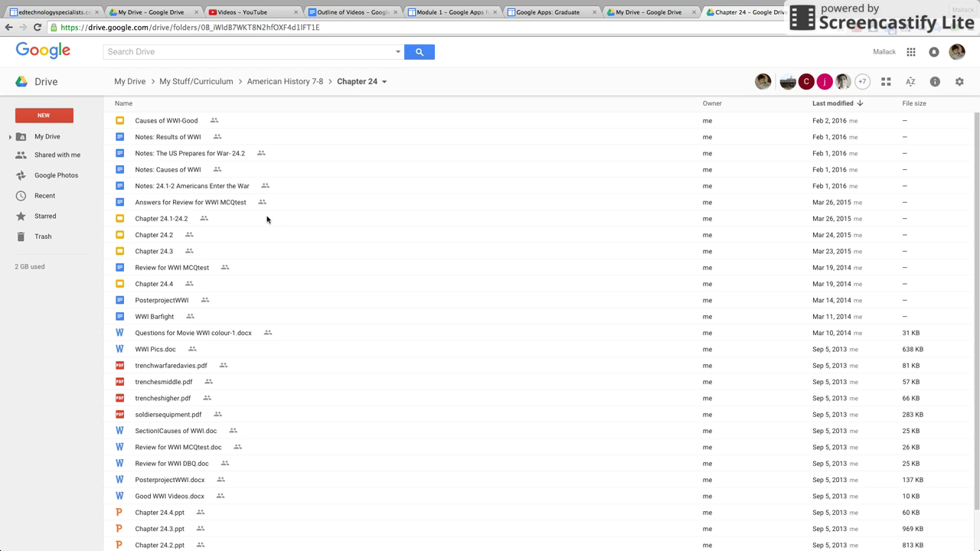
Go back to American History 7-8, view the contents of the Chapter 20 folder, and return to American History 7-8
left_click(295, 86)
double_click(153, 238)
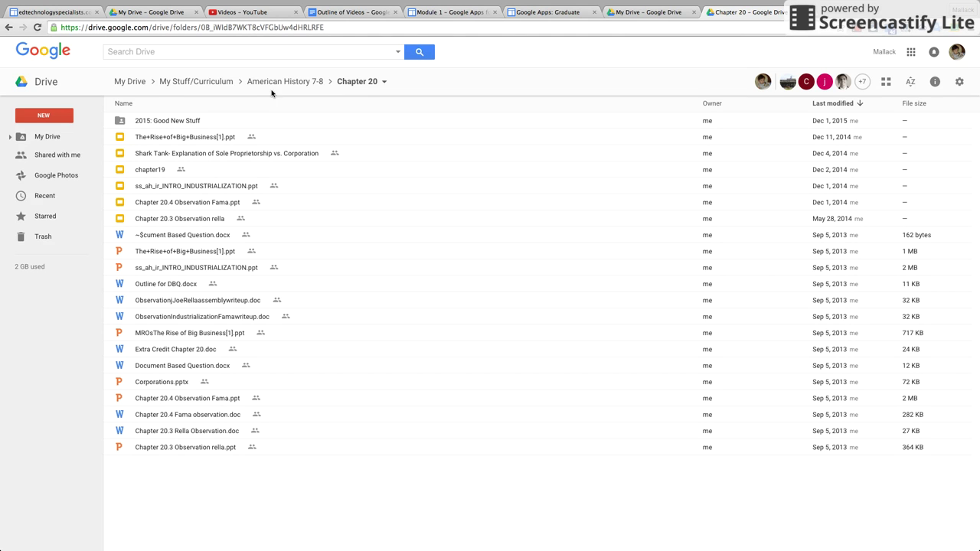
left_click(276, 90)
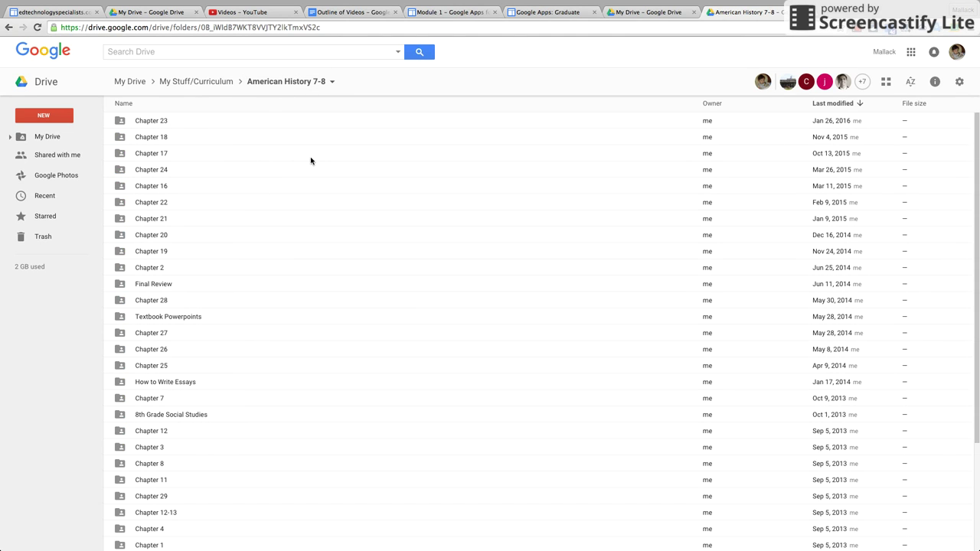
View the options for creating new items, and navigate back up through My Stuff/Curriculum to My Drive
left_click(43, 115)
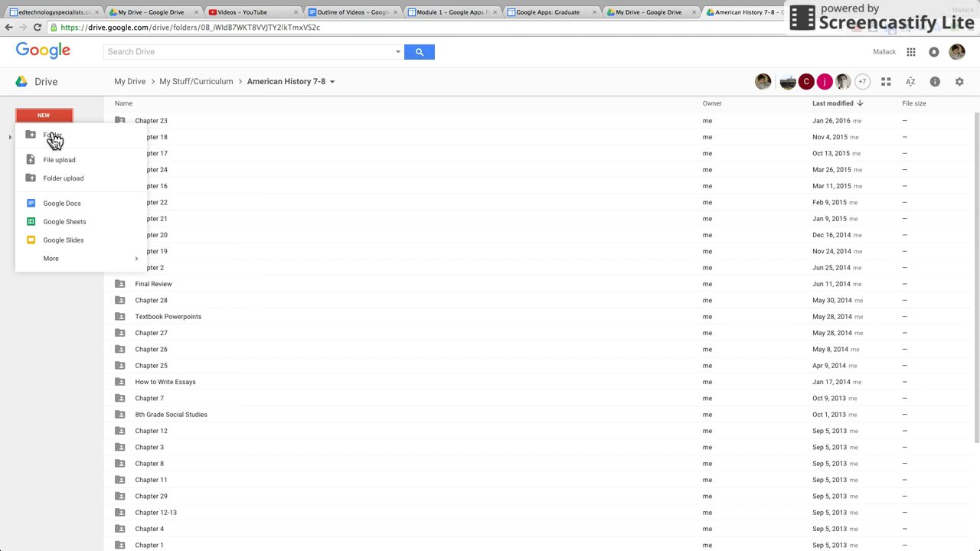
left_click(292, 189)
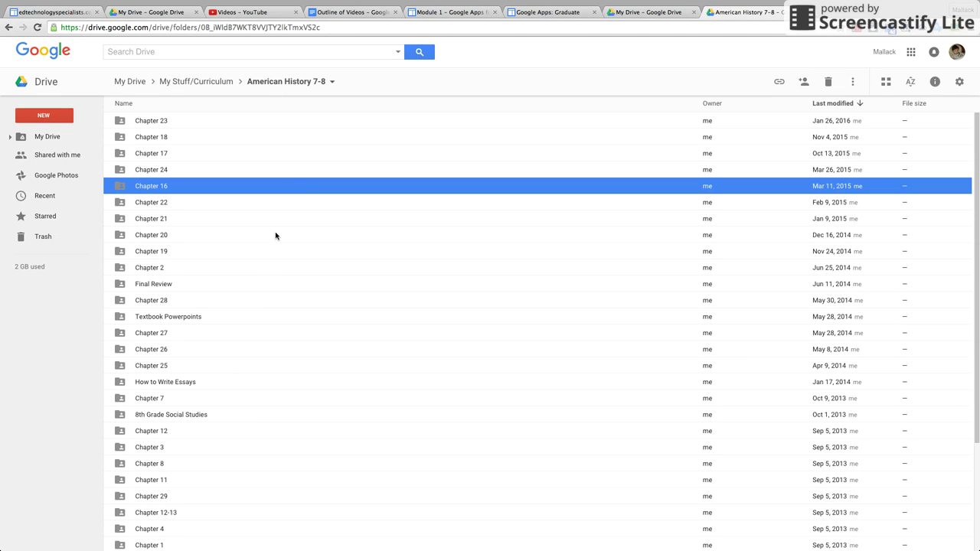
left_click(215, 82)
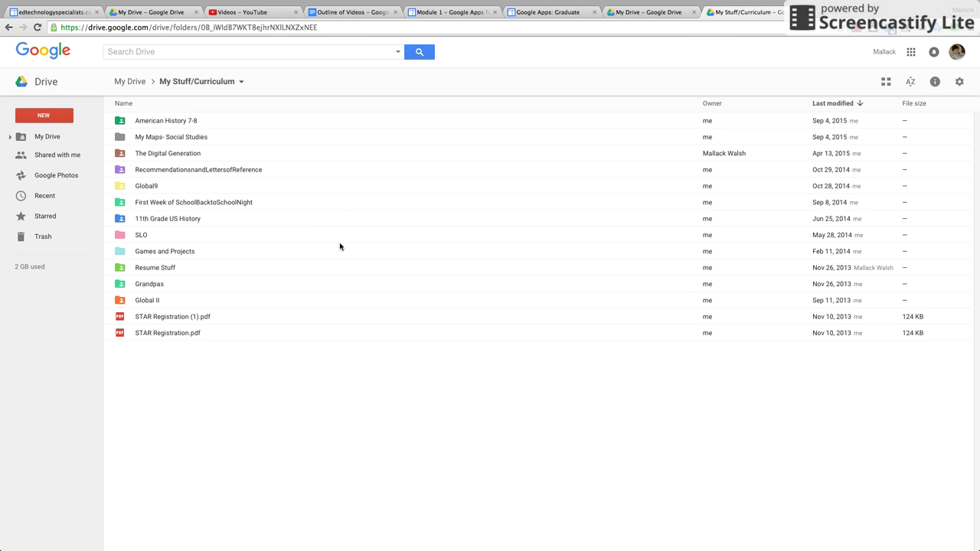
left_click(134, 85)
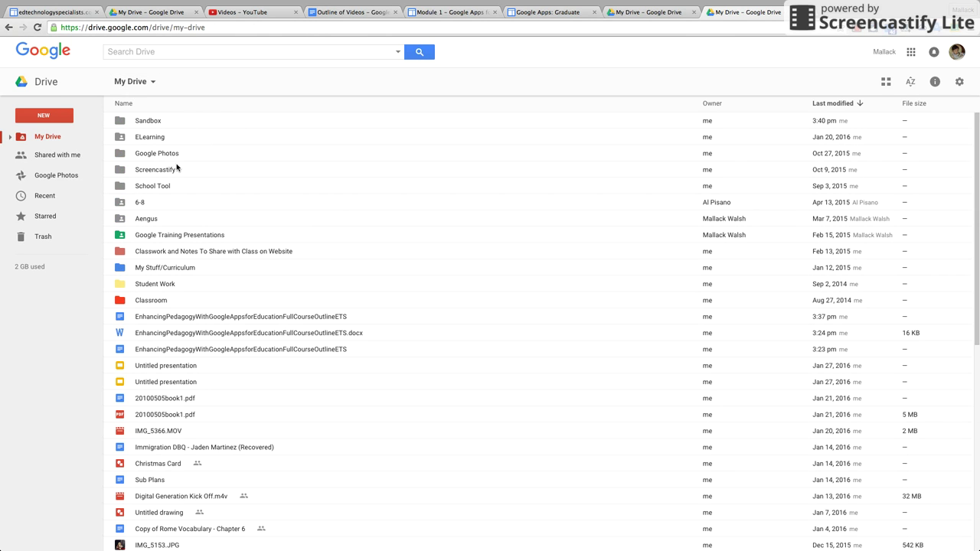
left_click(38, 114)
left_click(241, 190)
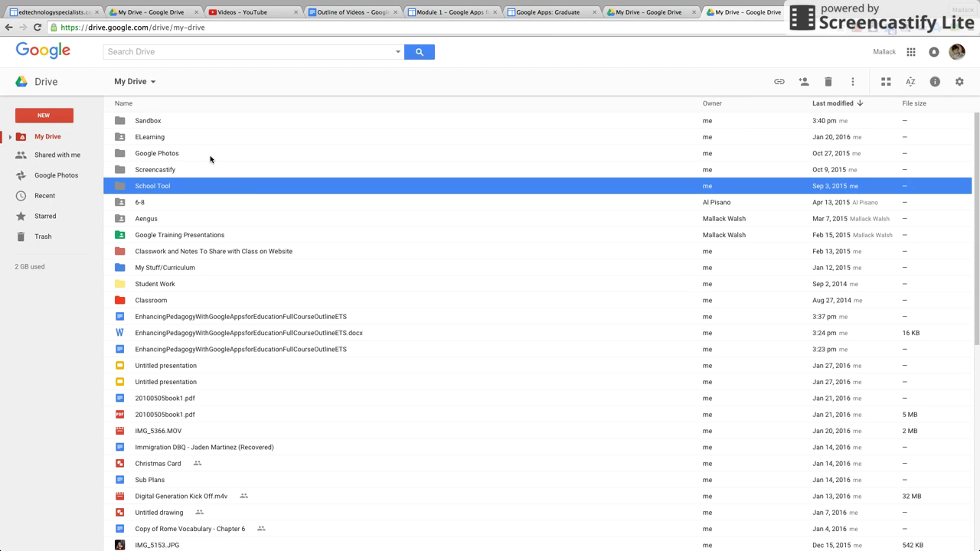
Create a new folder named "New Sandbox" inside the Sandbox folder
double_click(151, 119)
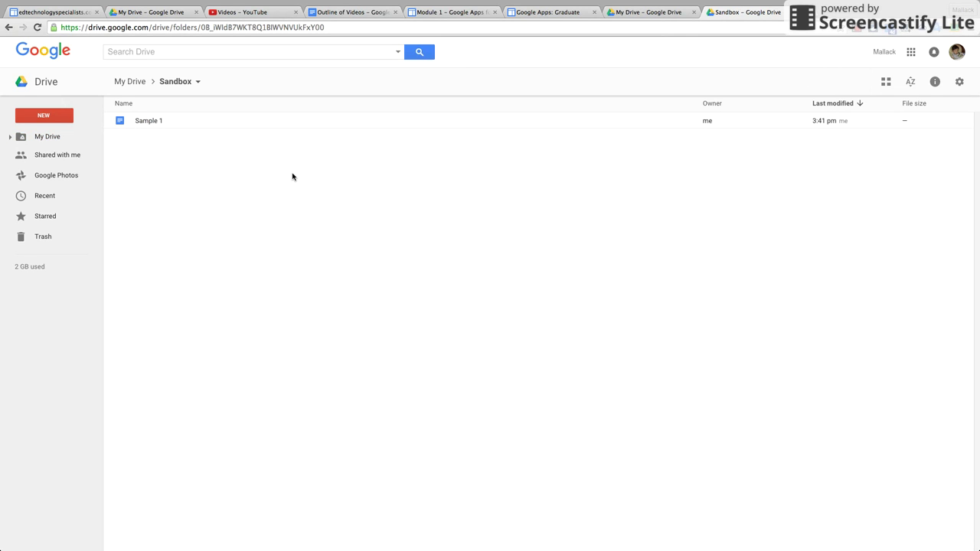
left_click(57, 119)
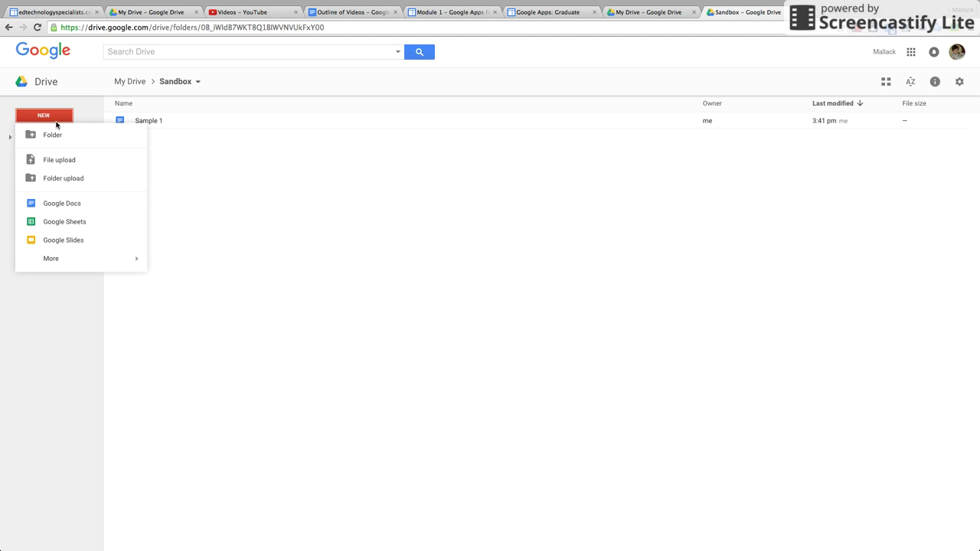
left_click(57, 136)
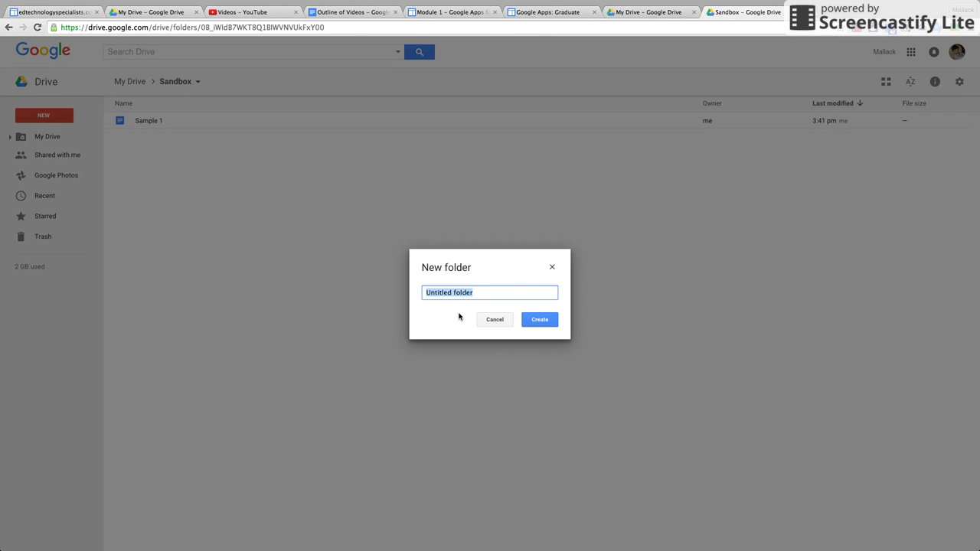
type("New Sandbox")
key("Return")
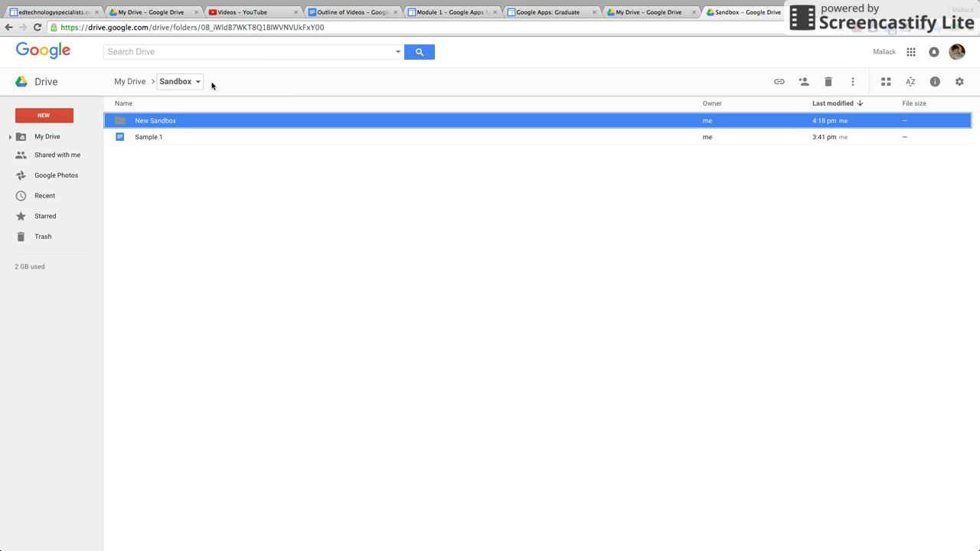
Return to My Drive, reopen the Sandbox folder, and go back to My Drive through the folder path
left_click(128, 83)
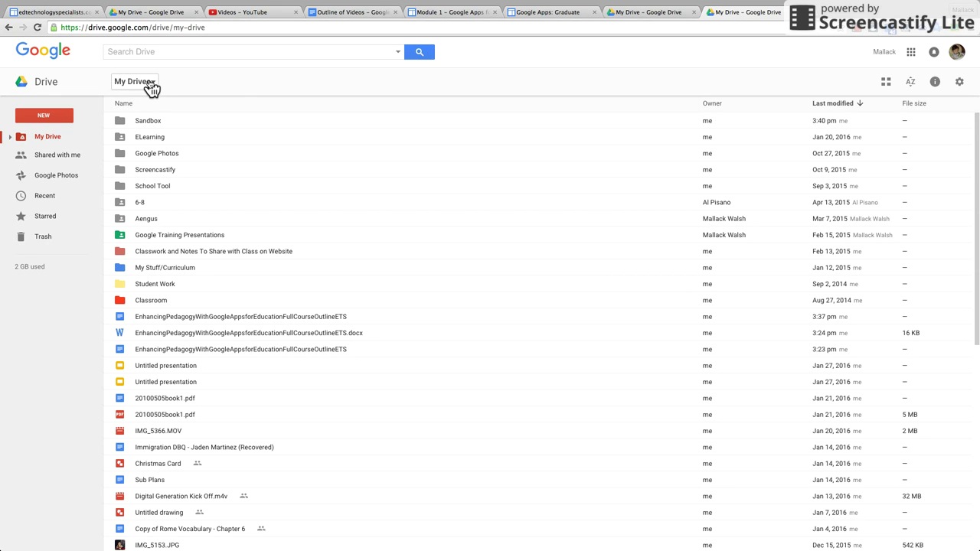
left_click(153, 83)
left_click(156, 82)
double_click(148, 122)
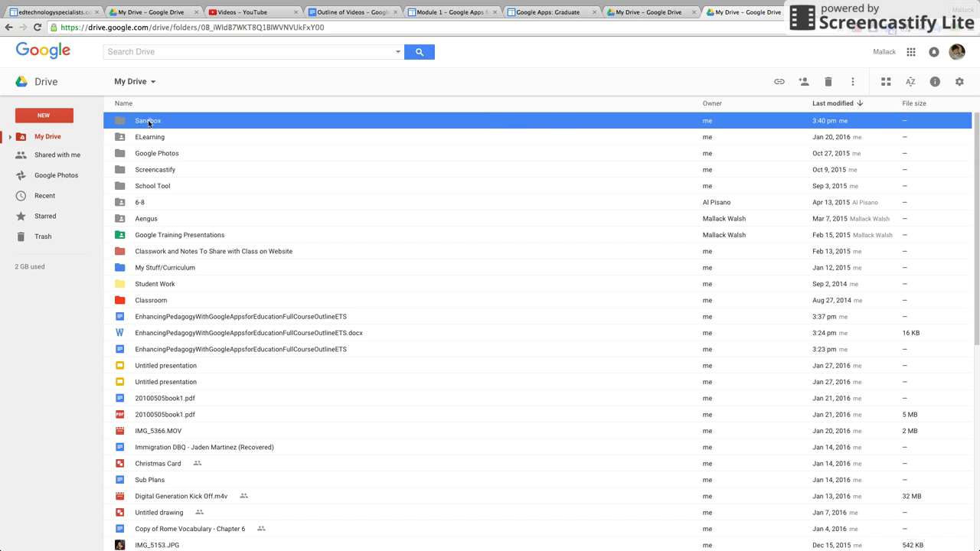
left_click(130, 82)
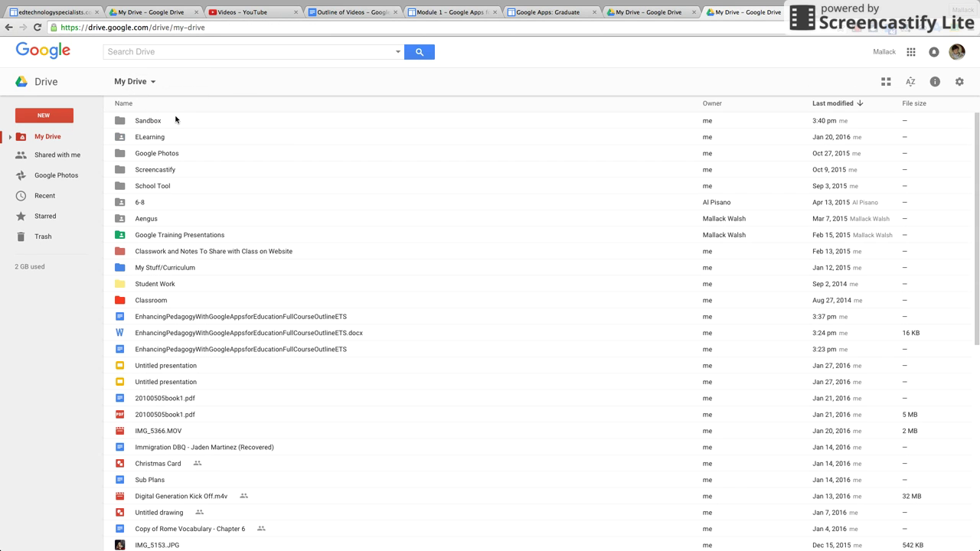
View the Chapter 23 folder inside My Stuff/Curriculum > American History 7-8, and return directly to My Drive
left_click(159, 268)
double_click(159, 269)
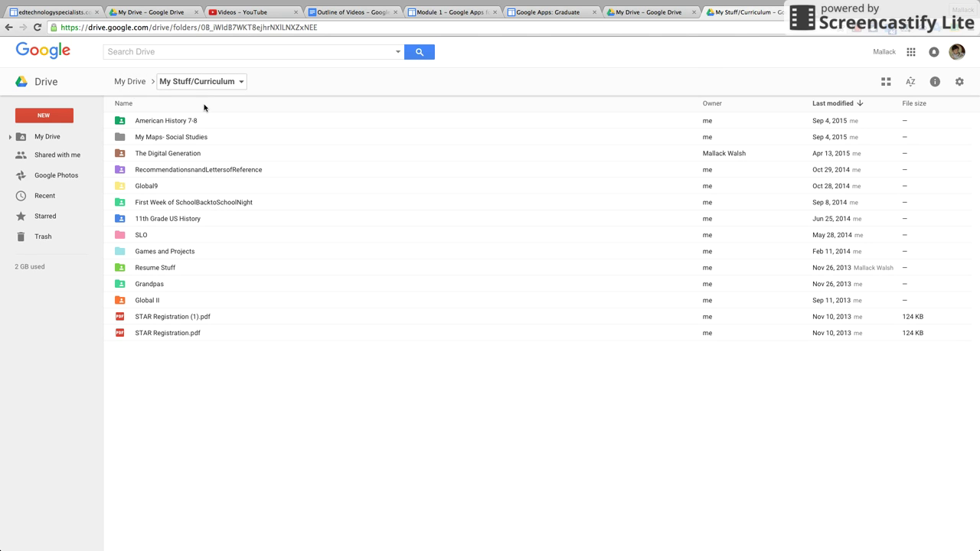
double_click(159, 120)
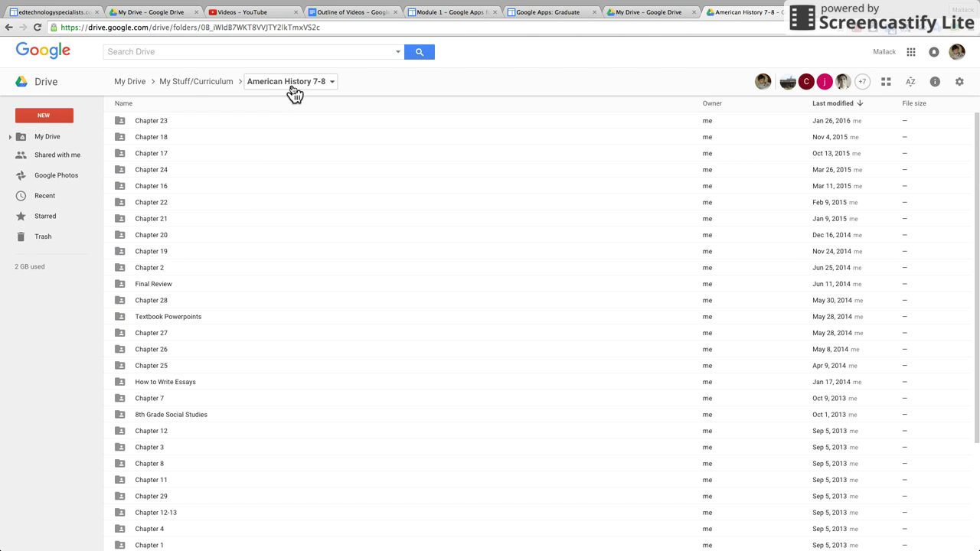
double_click(159, 121)
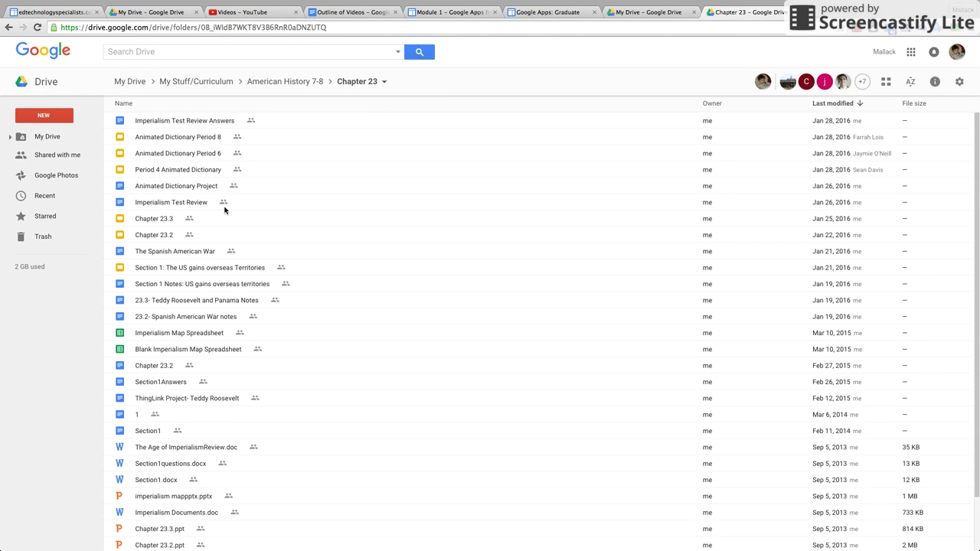
left_click(131, 84)
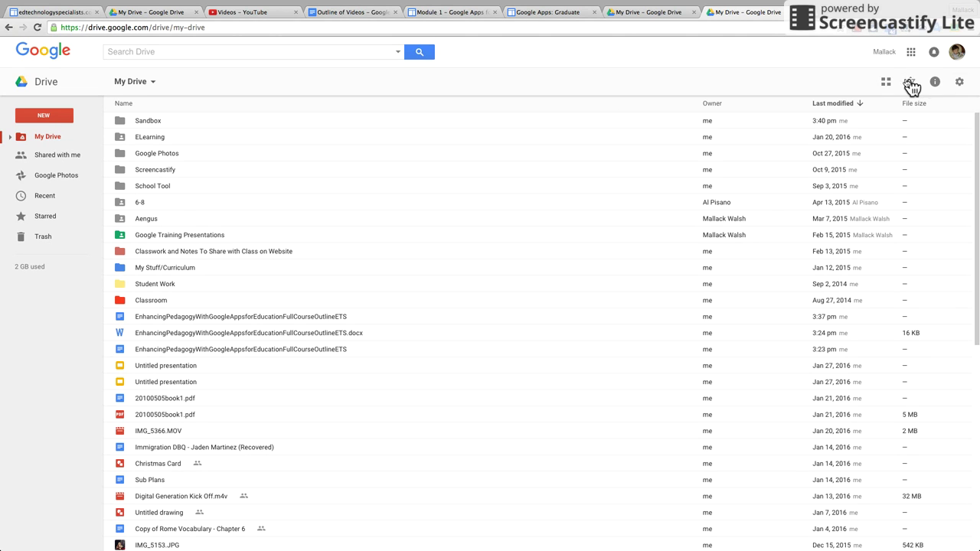
Expand My Drive and My Stuff/Curriculum in the folder tree and view the subfolders of 11th Grade US History
left_click(10, 138)
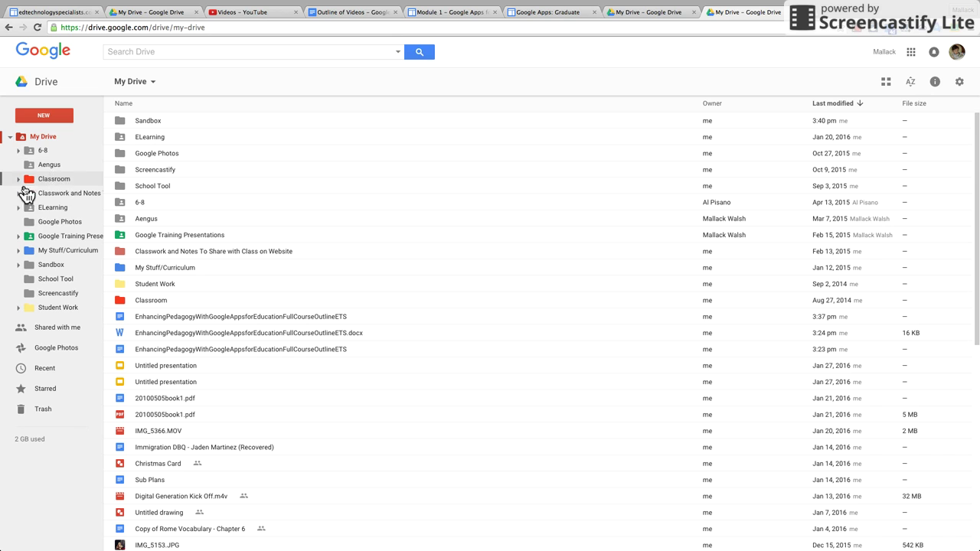
left_click(18, 252)
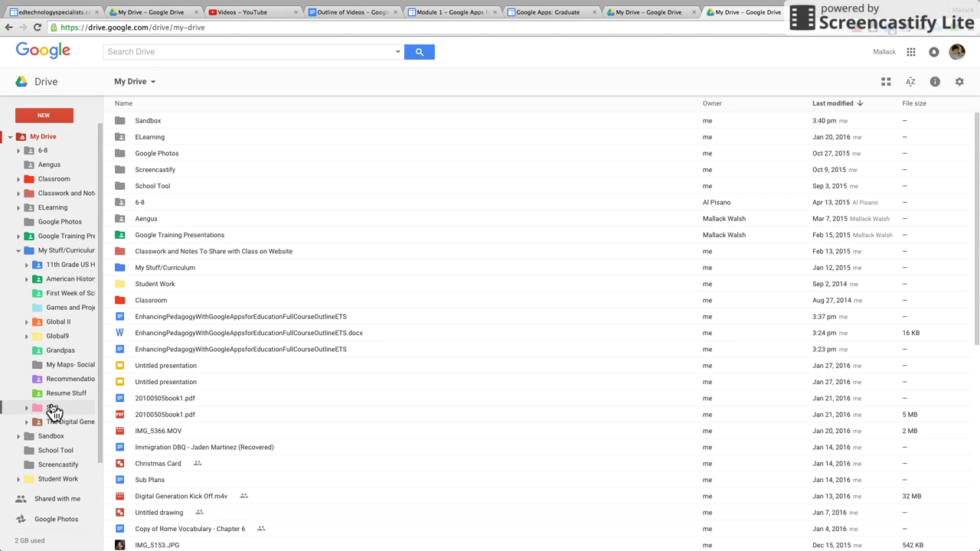
left_click(27, 265)
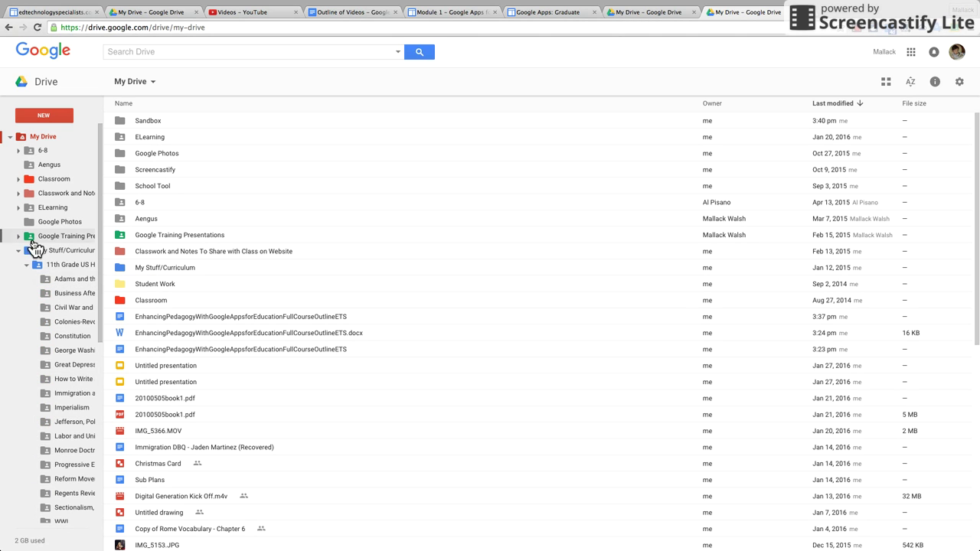
left_click(26, 264)
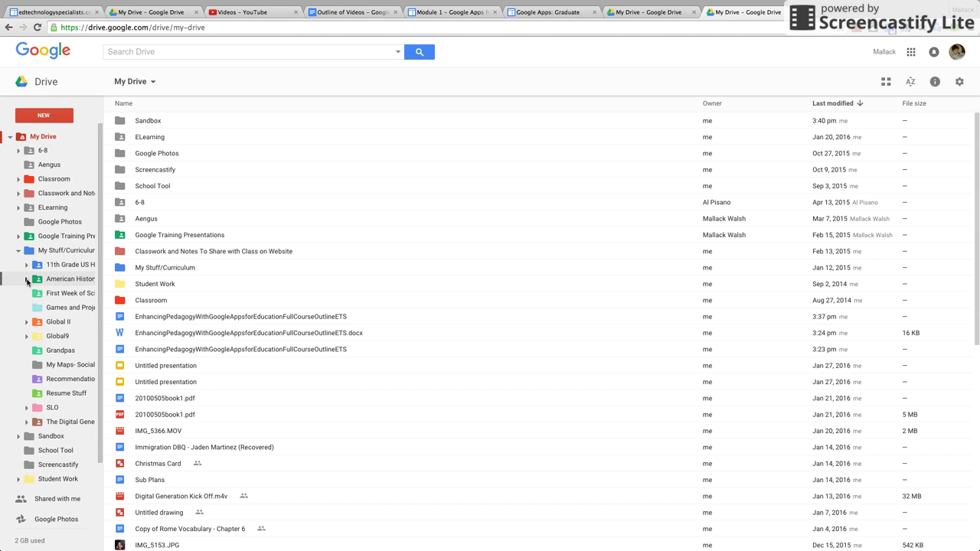
View the subfolders of American History 7-8 in the folder tree, and collapse the whole My Drive tree
left_click(27, 279)
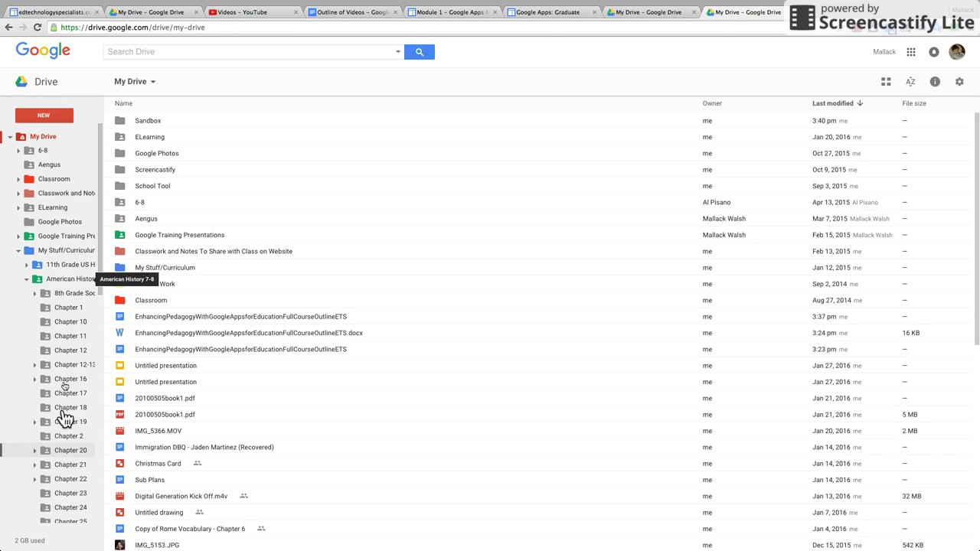
left_click(27, 279)
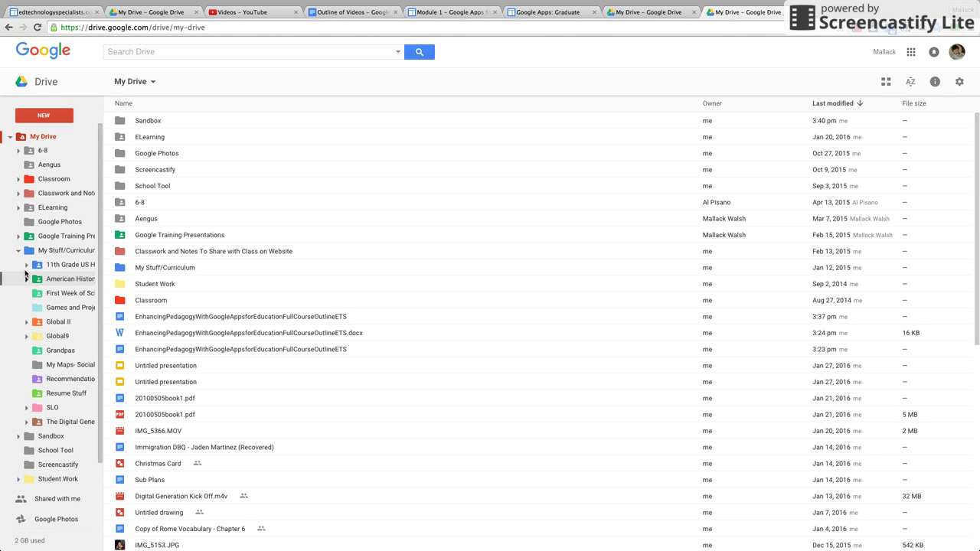
left_click(18, 251)
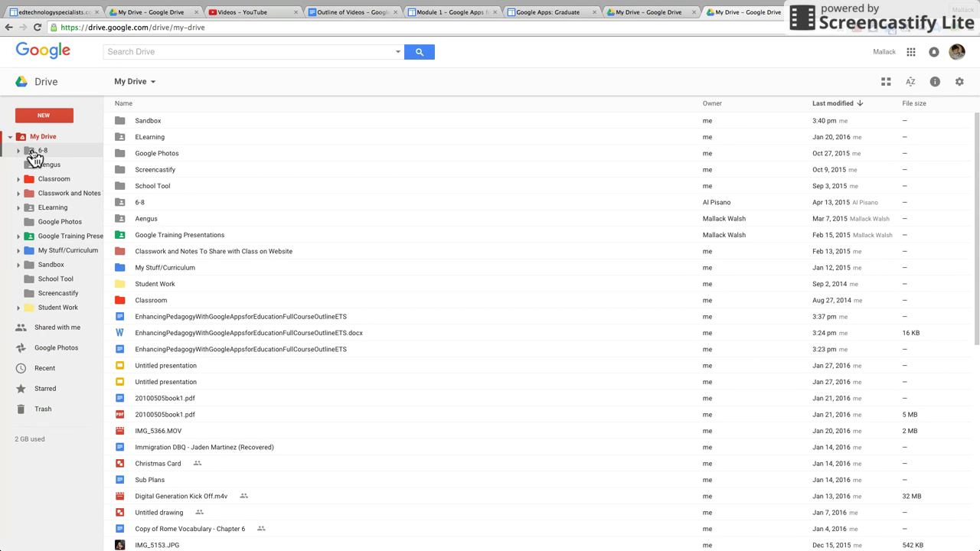
left_click(11, 138)
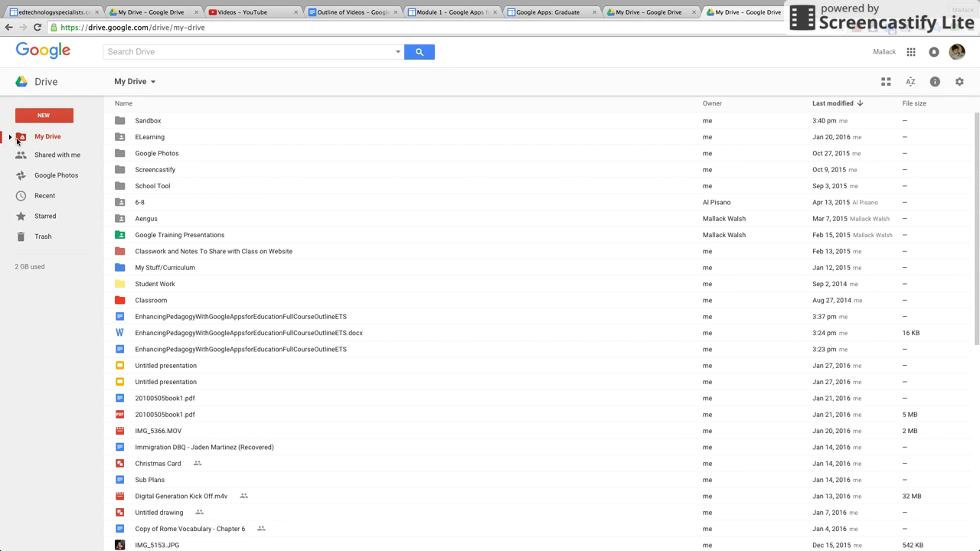
View the files shared by others and select the document "Google Chrome and Chromebook Notes -Combined"
left_click(53, 160)
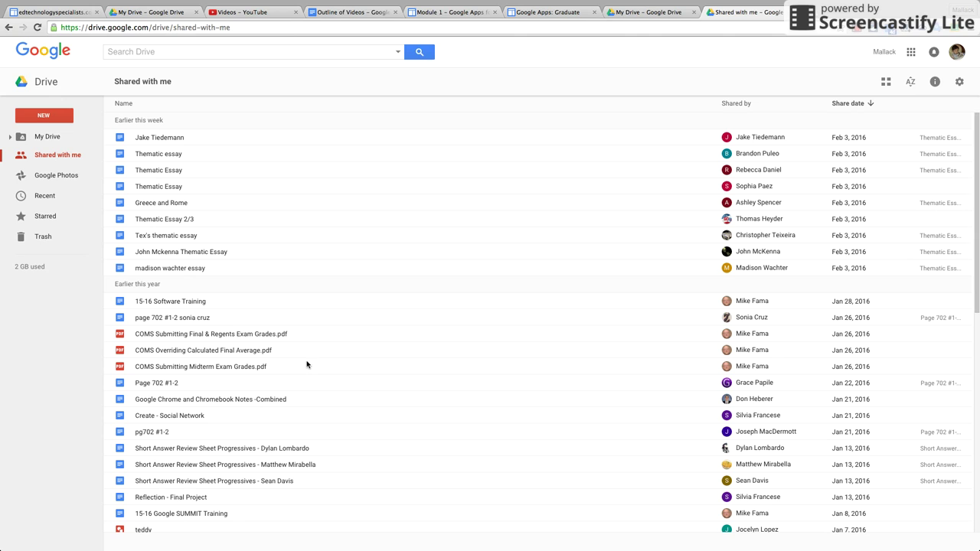
left_click(241, 354)
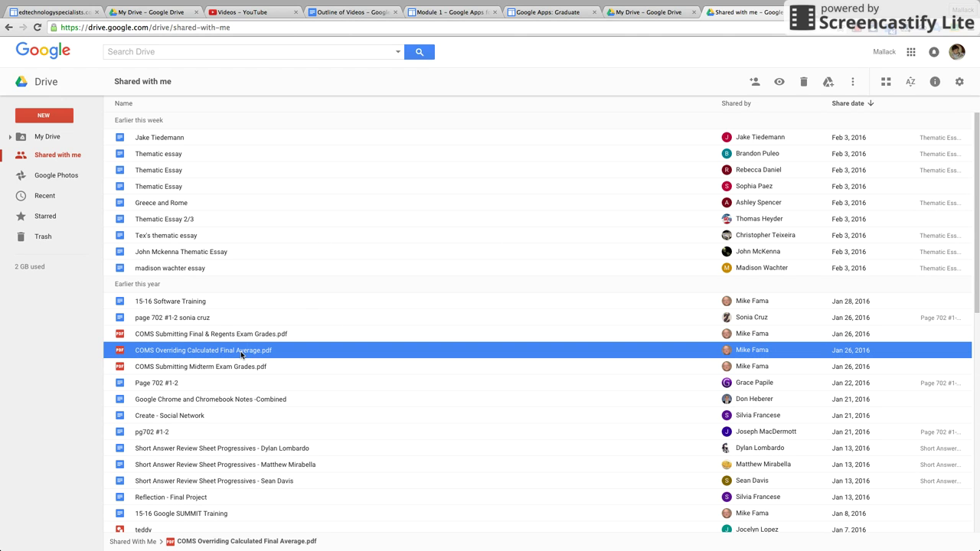
left_click(187, 403)
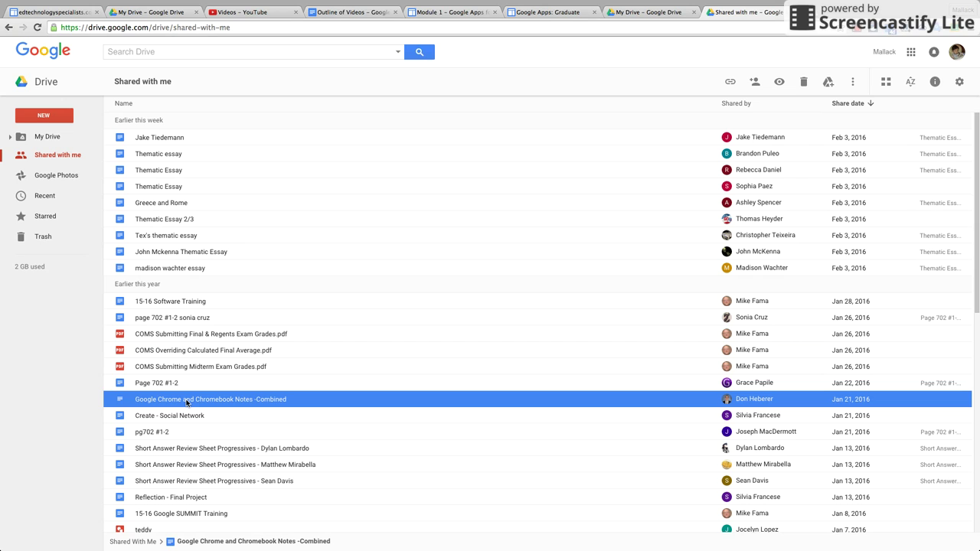
Add the shared document "Google Chrome and Chromebook Notes -Combined" to My Drive and dismiss the notification
left_click(169, 159)
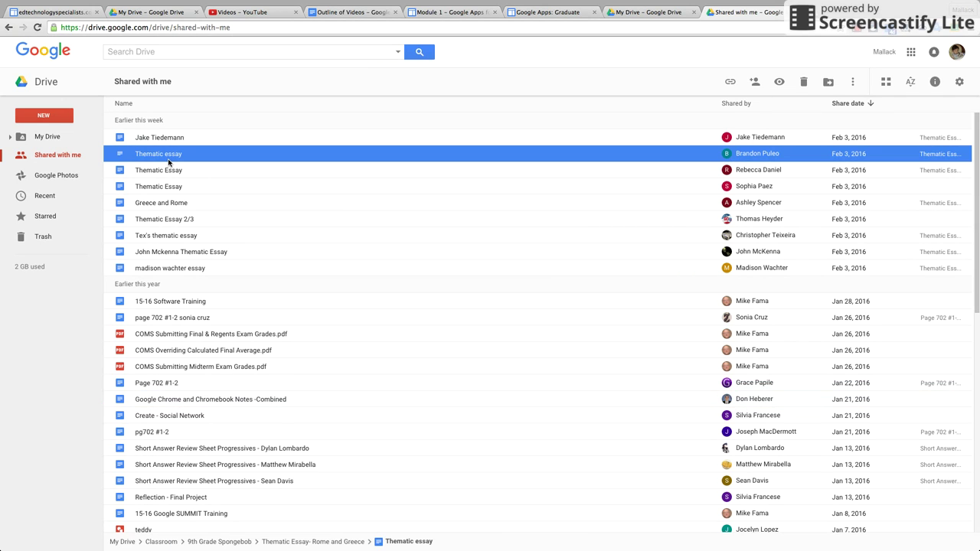
left_click(181, 394)
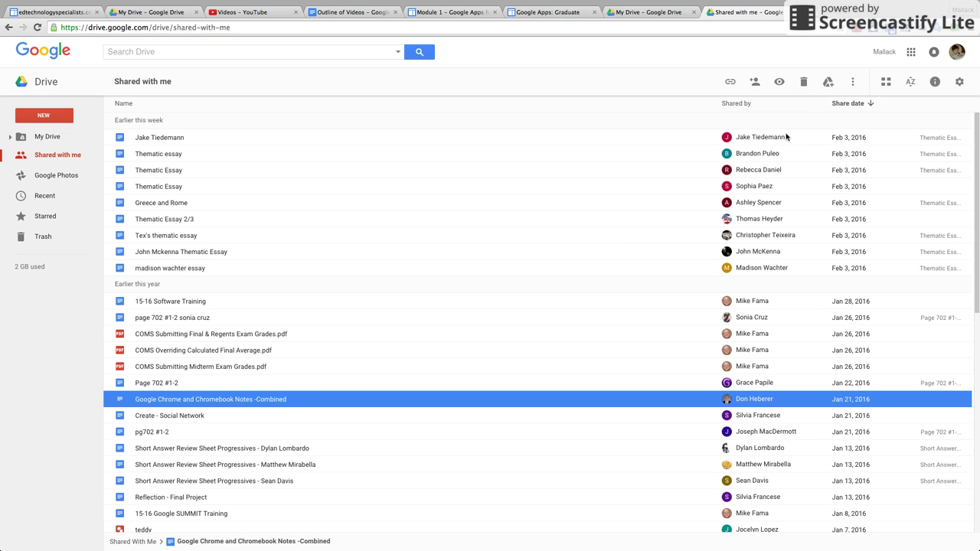
left_click(831, 84)
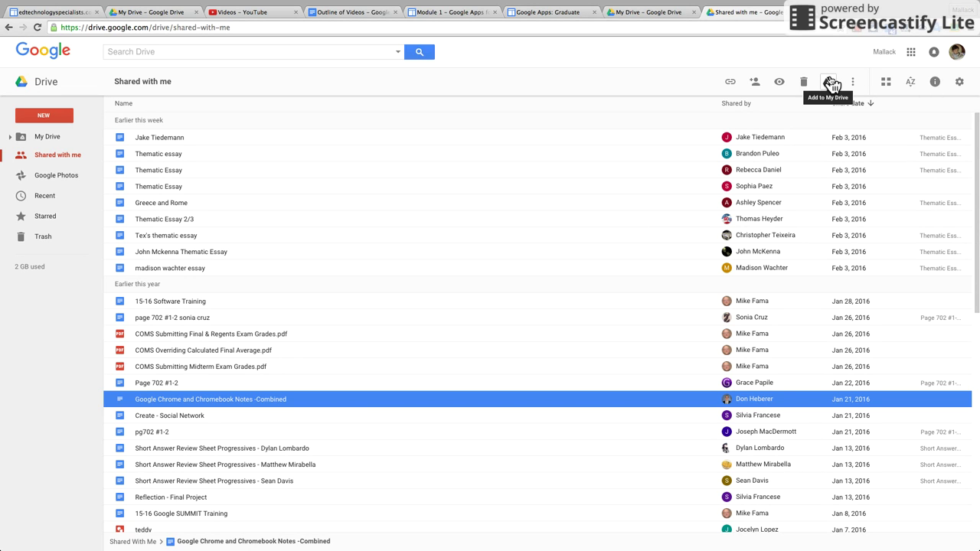
left_click(830, 84)
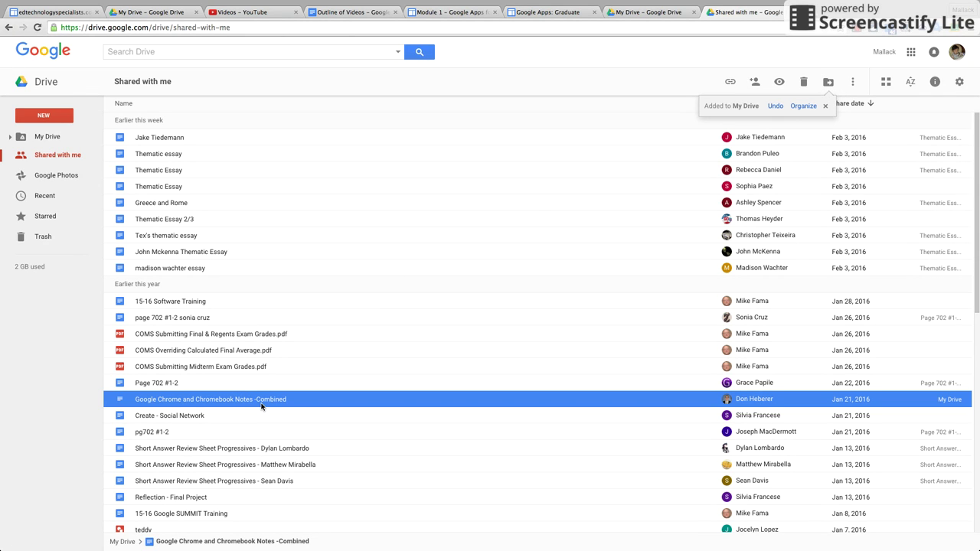
left_click(825, 110)
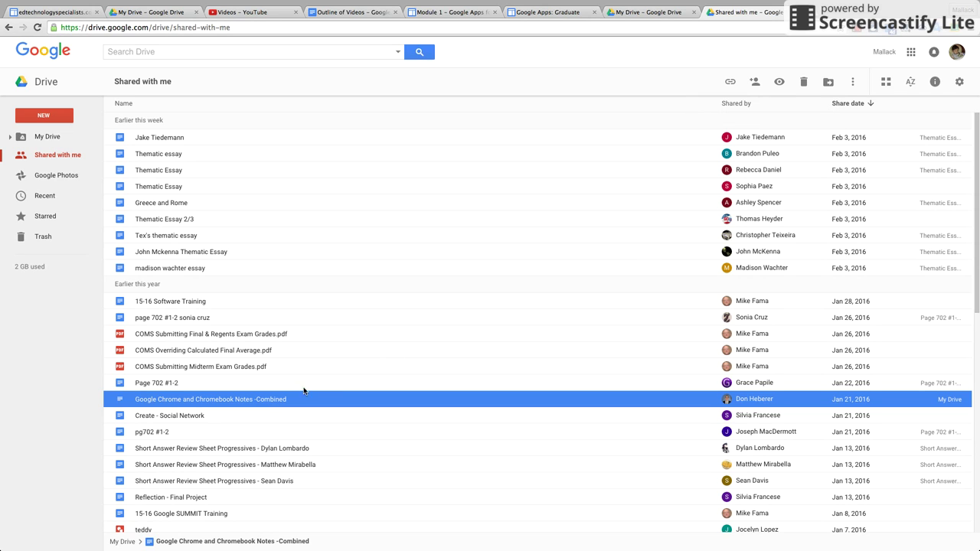
Locate "Google Chrome and Chromebook Notes -Combined" in My Drive, and briefly expand and collapse the folder tree
left_click(51, 137)
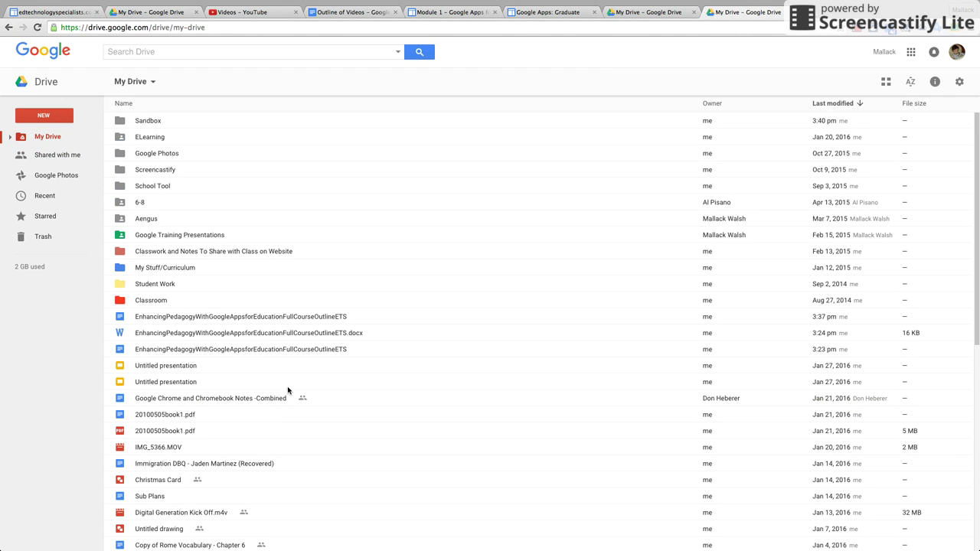
left_click(197, 399)
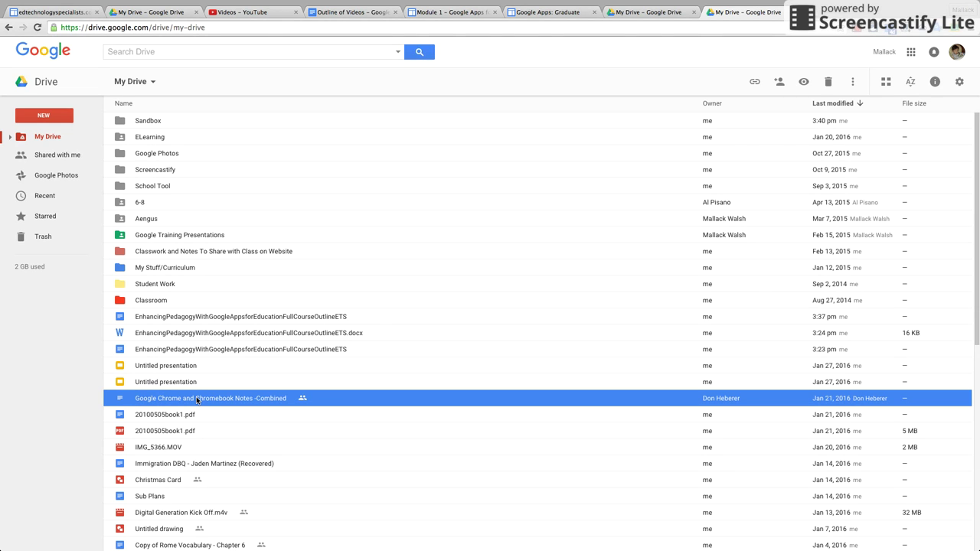
left_click(47, 138)
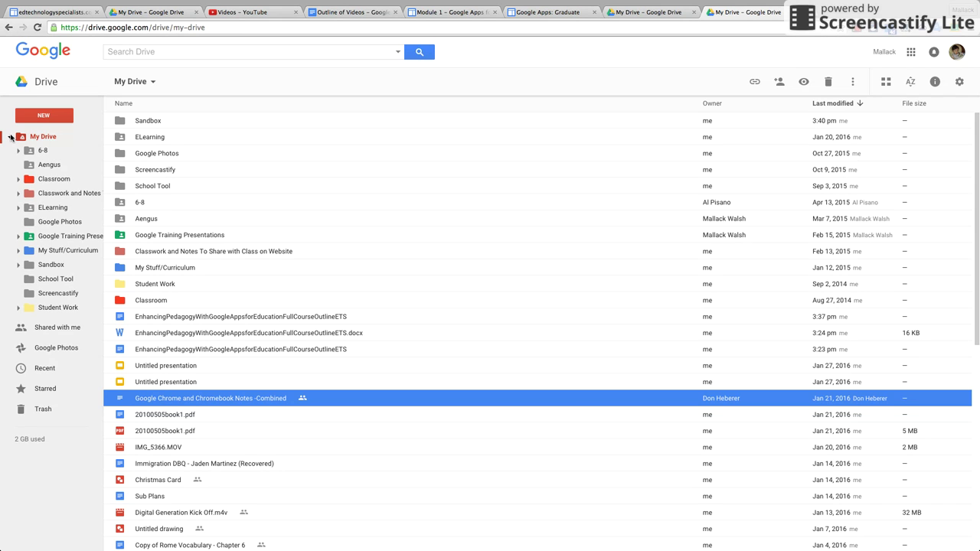
left_click(9, 138)
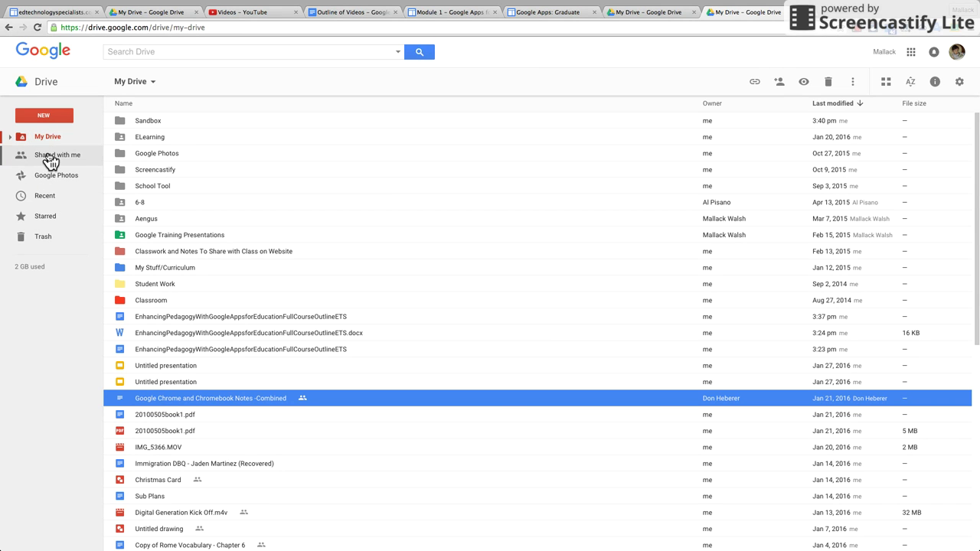
View the Shared with me, Google Photos, Recent, Starred and Trash sections in turn
left_click(50, 157)
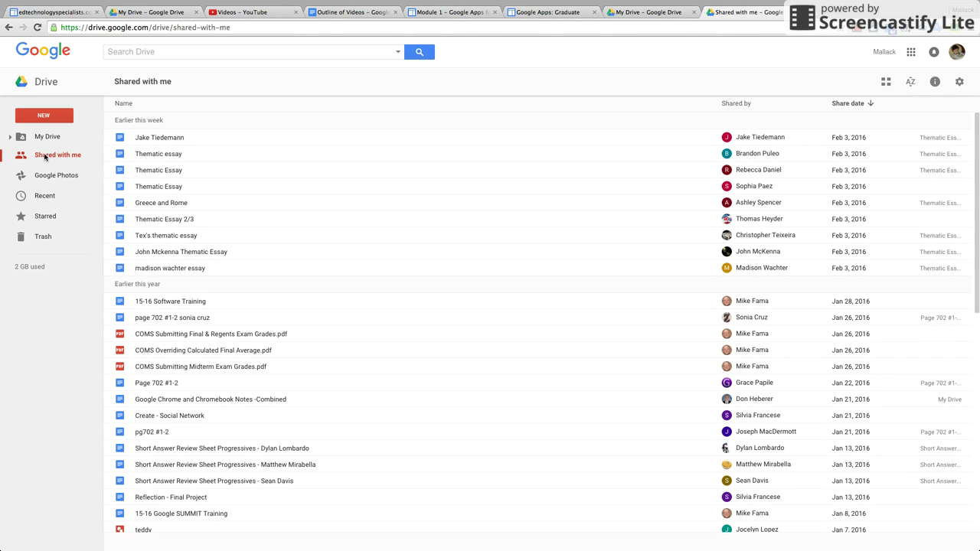
left_click(52, 178)
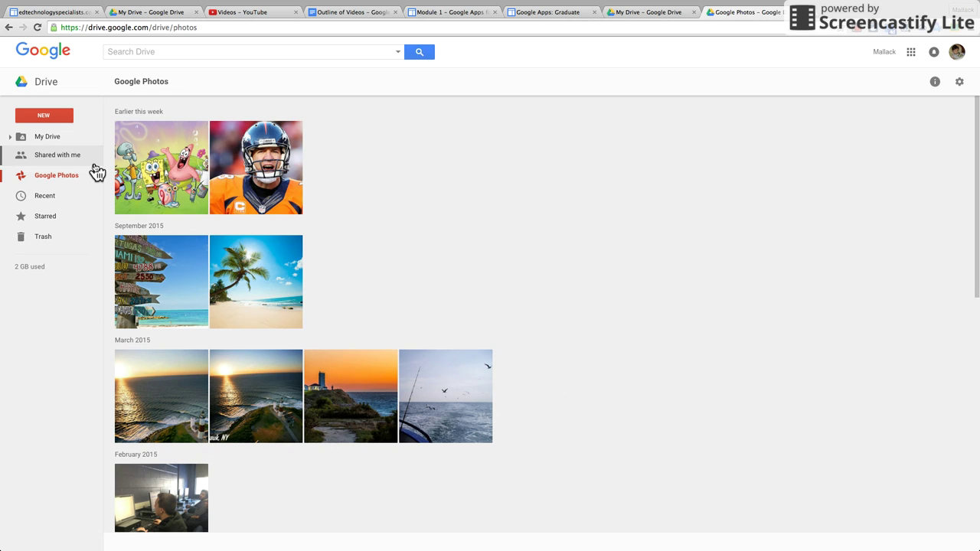
left_click(42, 196)
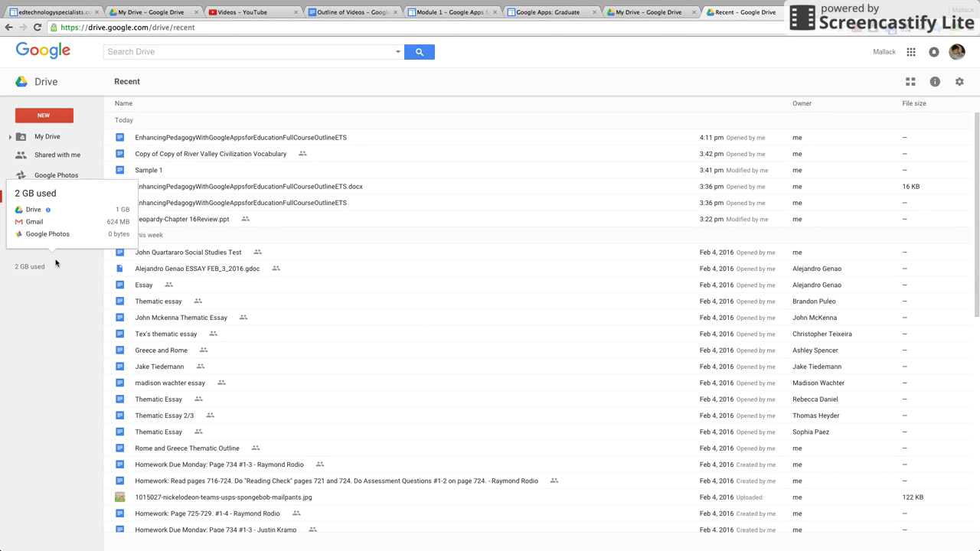
left_click(40, 217)
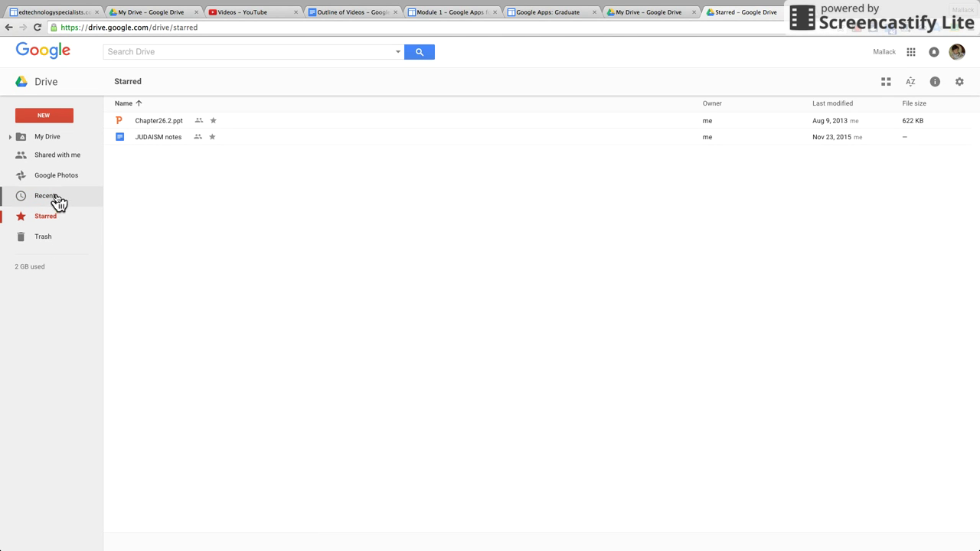
left_click(47, 237)
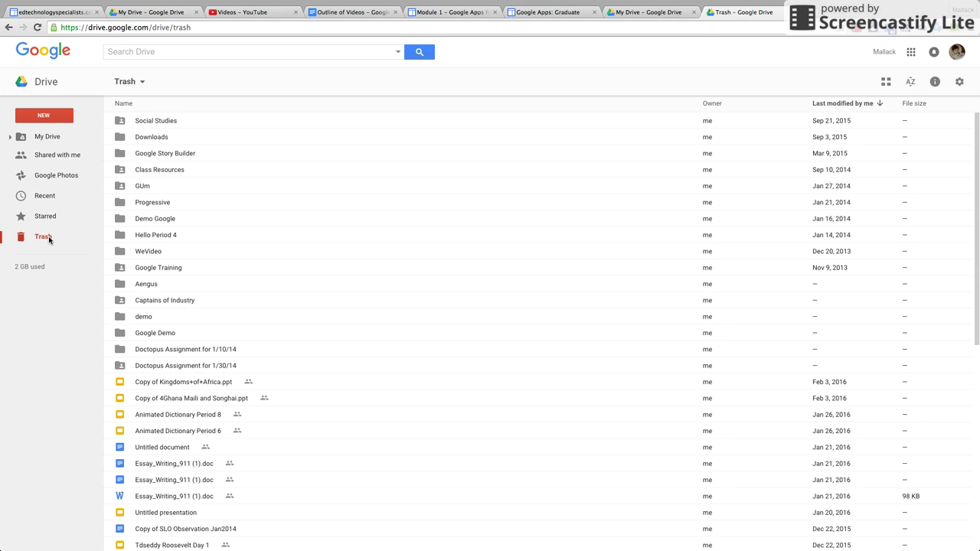
left_click(9, 138)
left_click(10, 137)
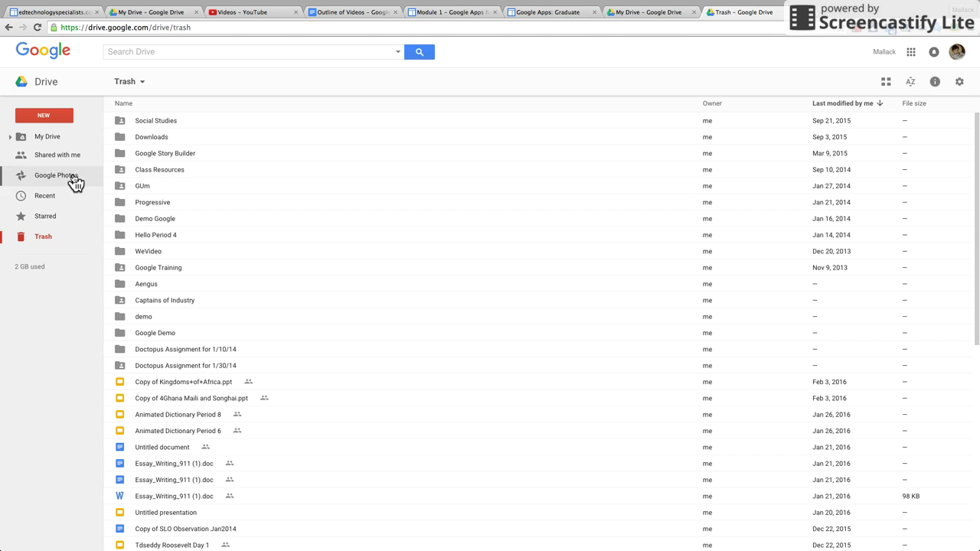
Return to My Drive and compare the file sizes of the Google presentation, document and drawing with those of the PDF and .docx files
left_click(23, 137)
mouse_move(34, 266)
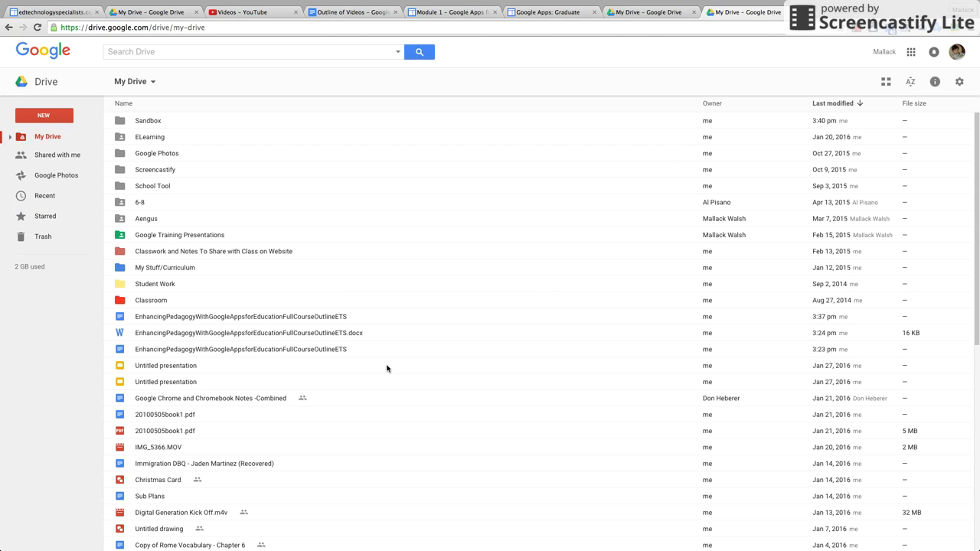
left_click(156, 368)
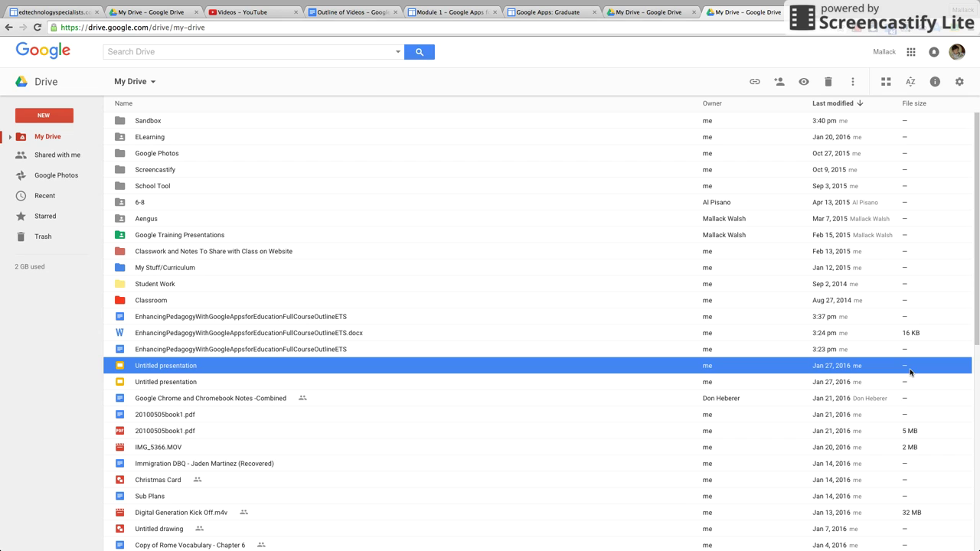
left_click(306, 319)
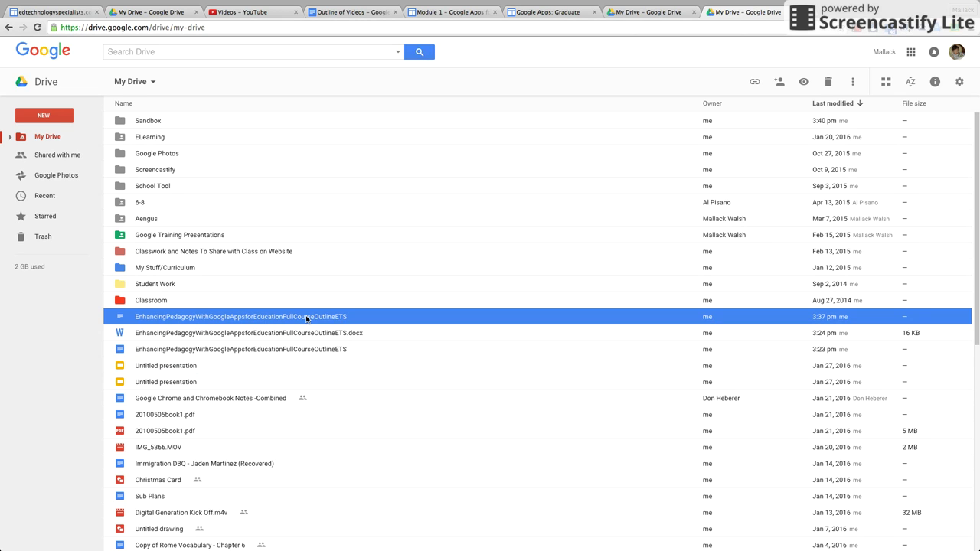
mouse_move(908, 319)
left_click(161, 482)
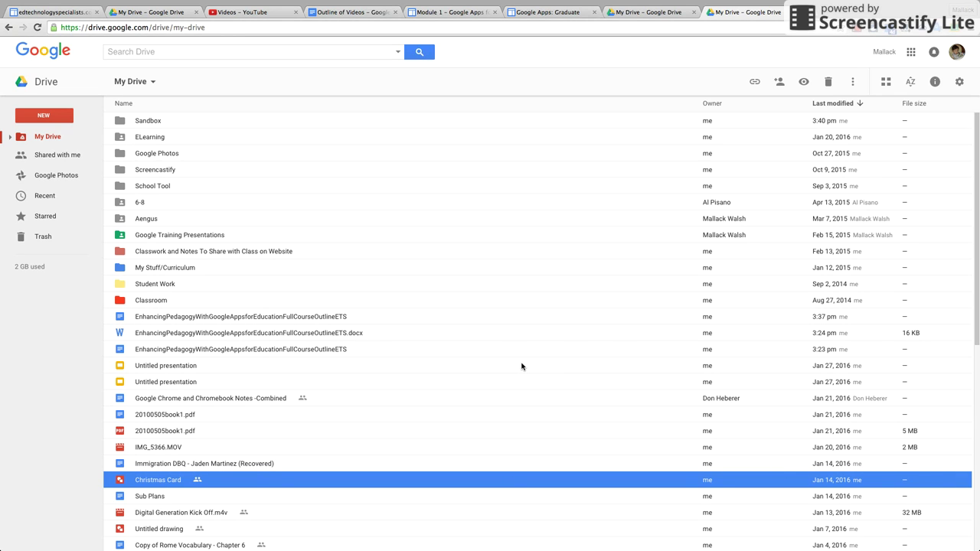
left_click(195, 435)
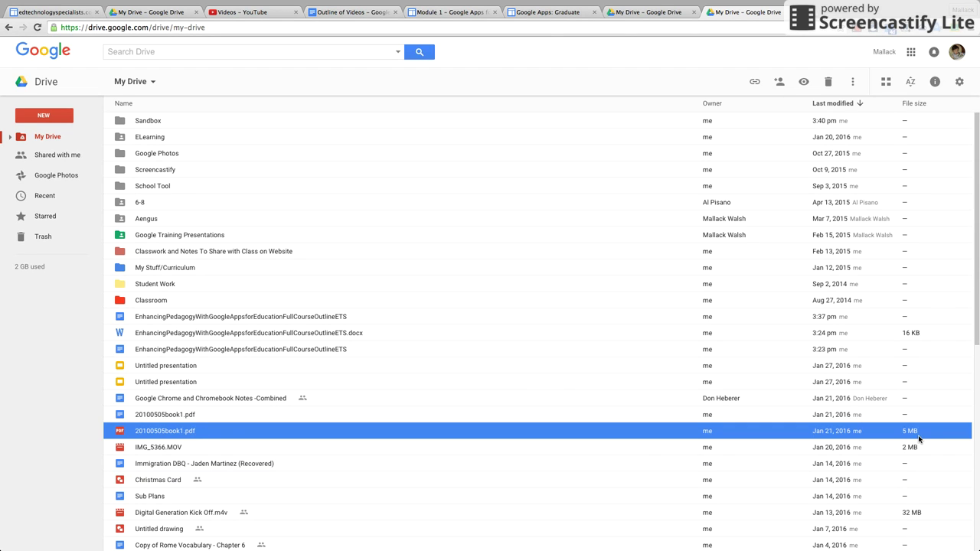
left_click(335, 335)
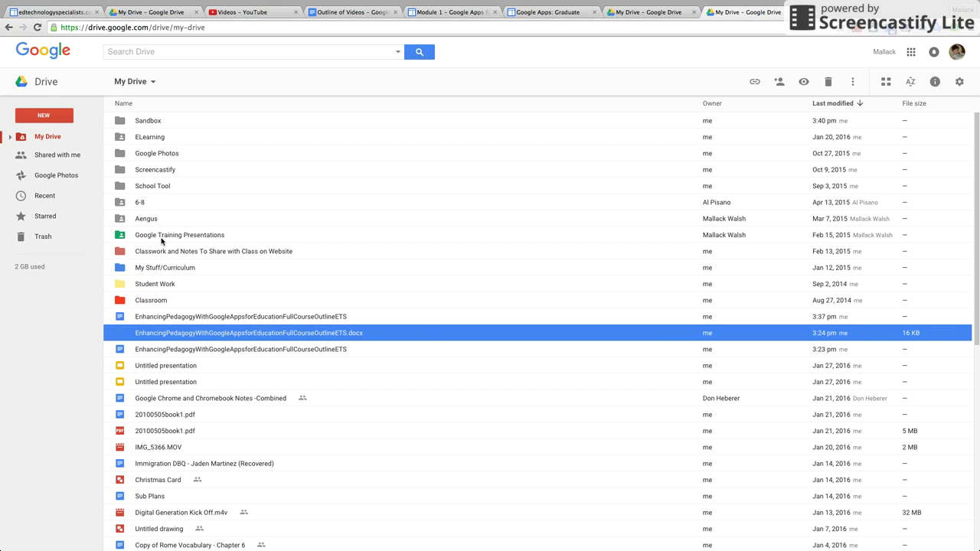
Open the Chapter 17 folder inside My Stuff/Curriculum > American History 7-8
double_click(167, 268)
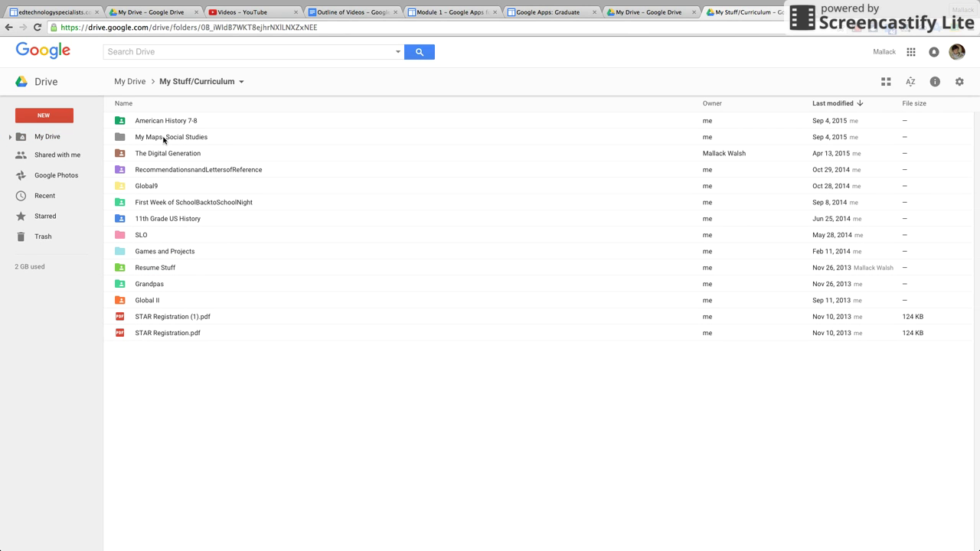
left_click(159, 122)
double_click(159, 123)
left_click(160, 154)
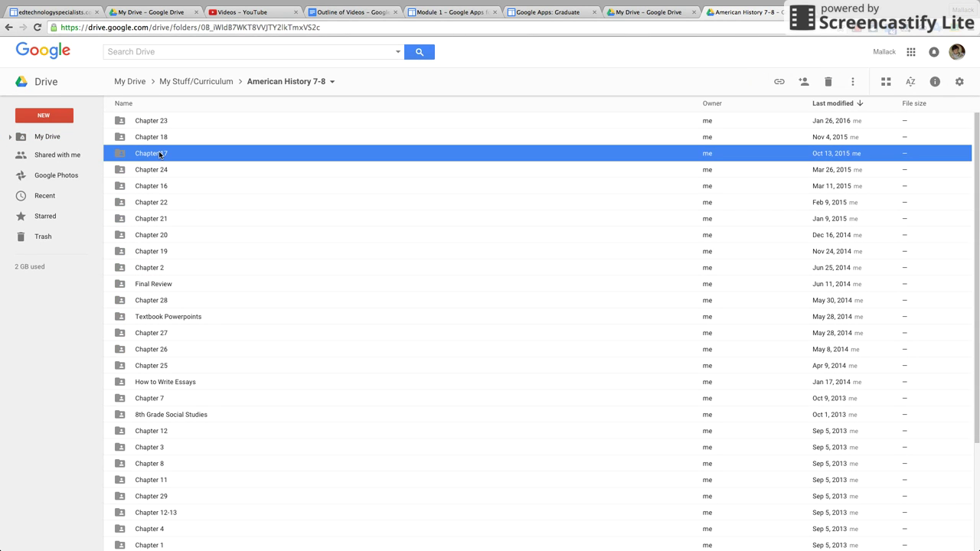
double_click(160, 154)
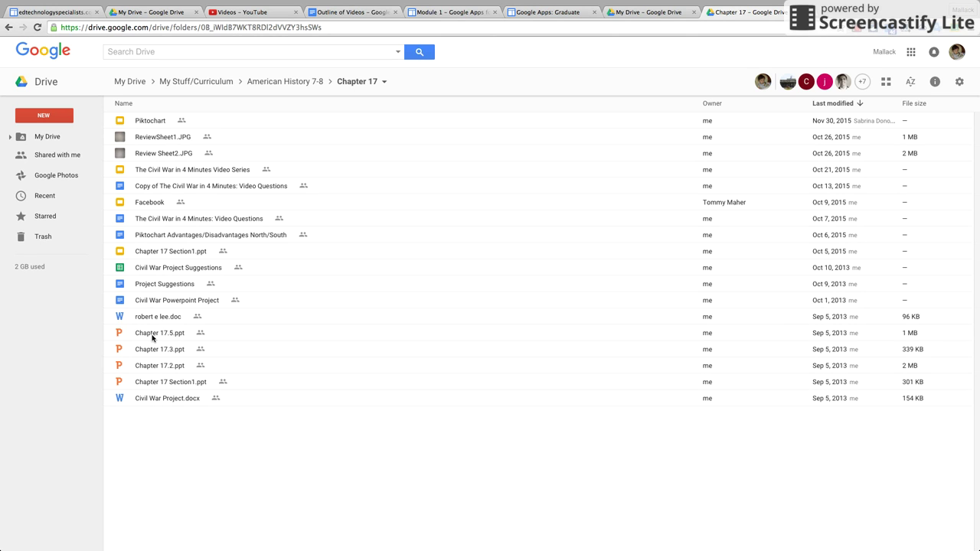
Check the file sizes of Chapter 17.5.ppt and the Facebook presentation, then open the Google Slides file "Chapter 17 Section1.ppt" and close it
left_click(153, 335)
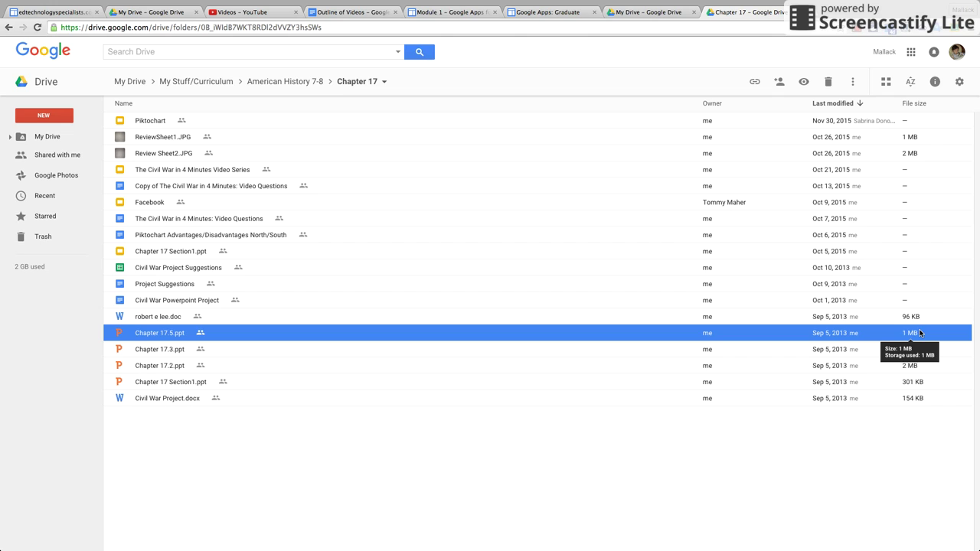
left_click(146, 201)
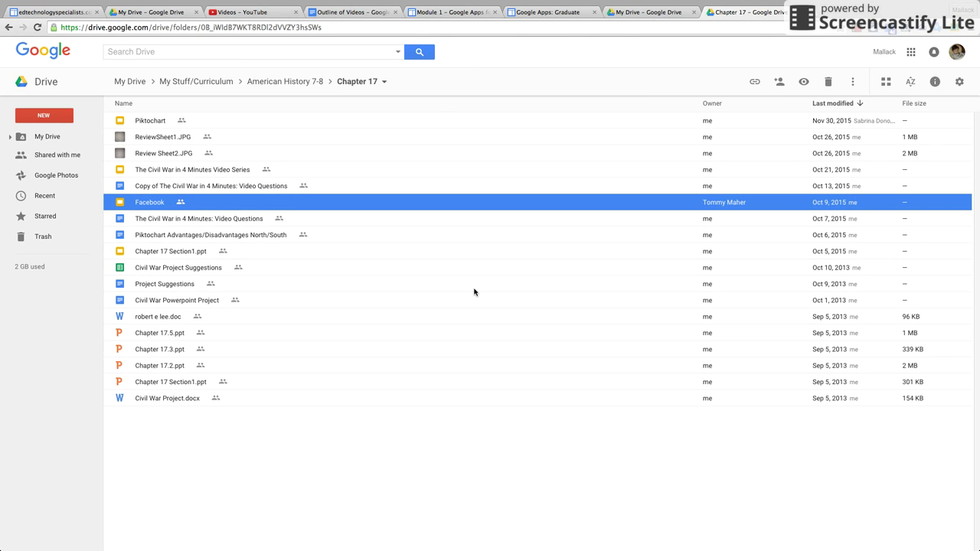
left_click(156, 256)
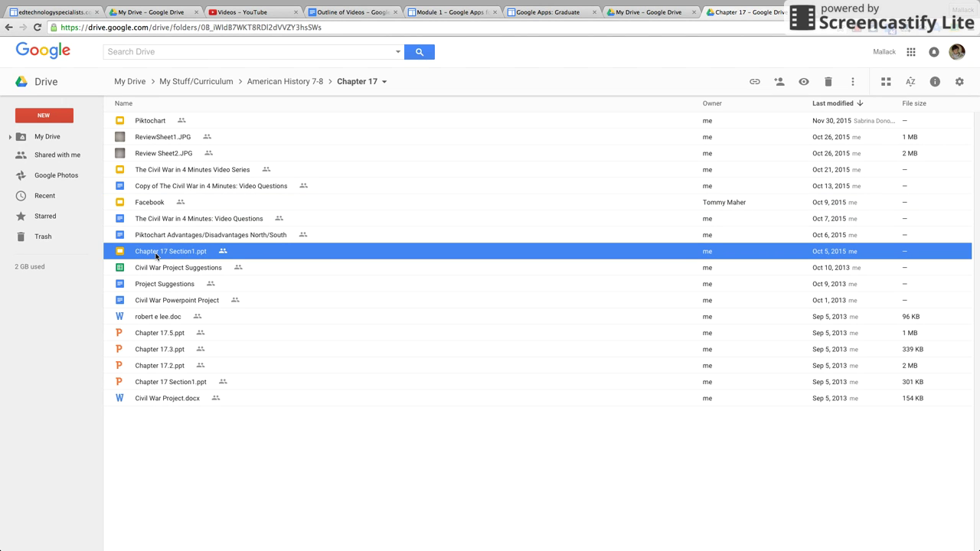
double_click(156, 256)
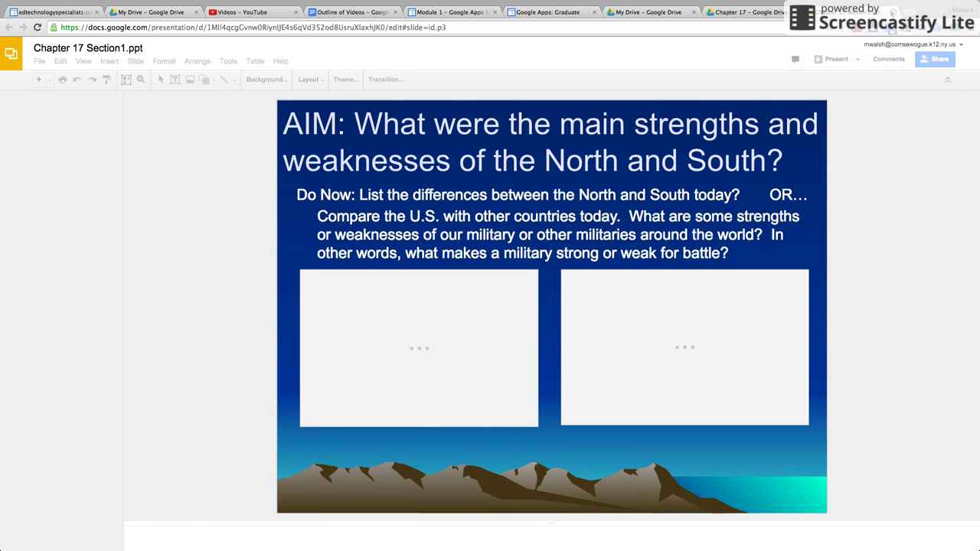
left_click(892, 12)
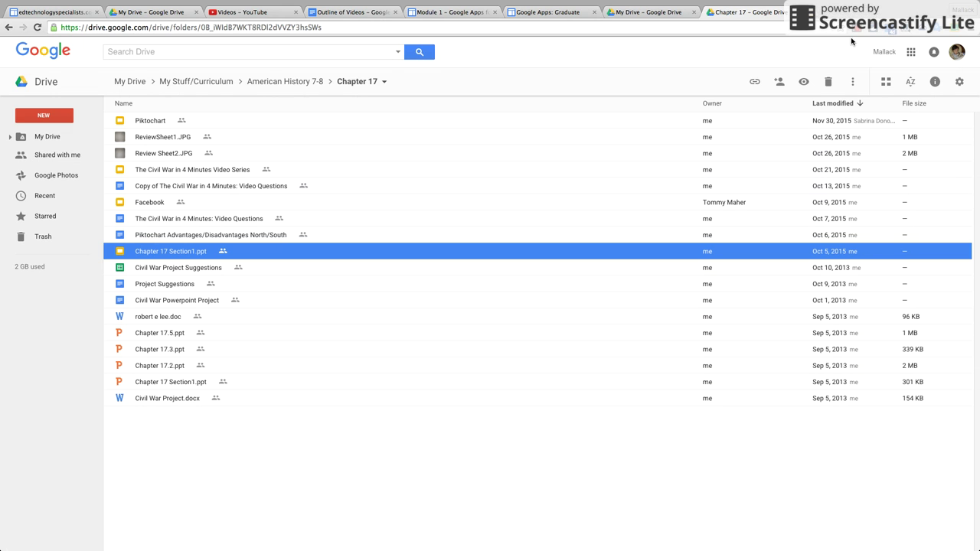
Examine the PowerPoint files Chapter 17.5.ppt, Chapter 17.3.ppt, Chapter 17.2.ppt and Chapter 17 Section1.ppt and their file sizes
left_click(168, 332)
left_click(163, 345)
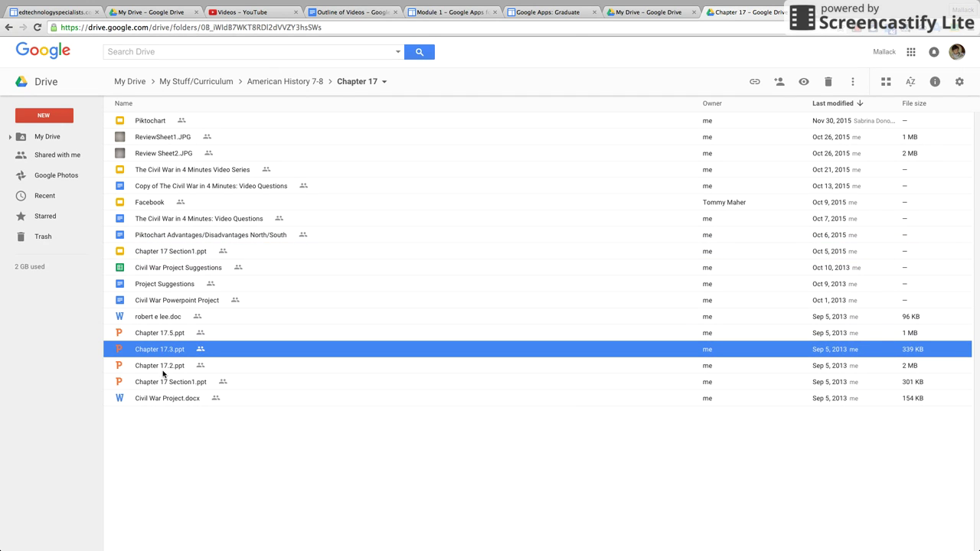
left_click(164, 365)
left_click(169, 385)
left_click(172, 335)
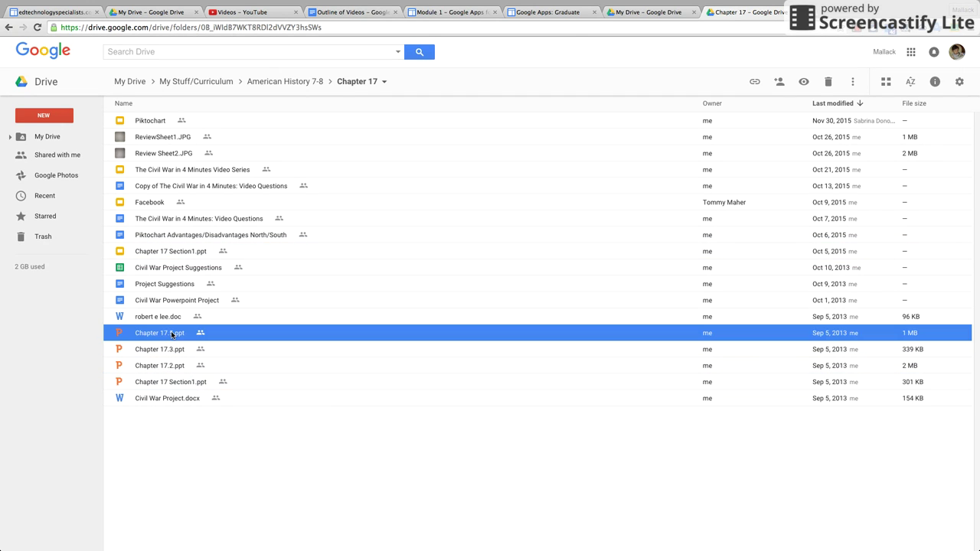
left_click(168, 349)
left_click(170, 383)
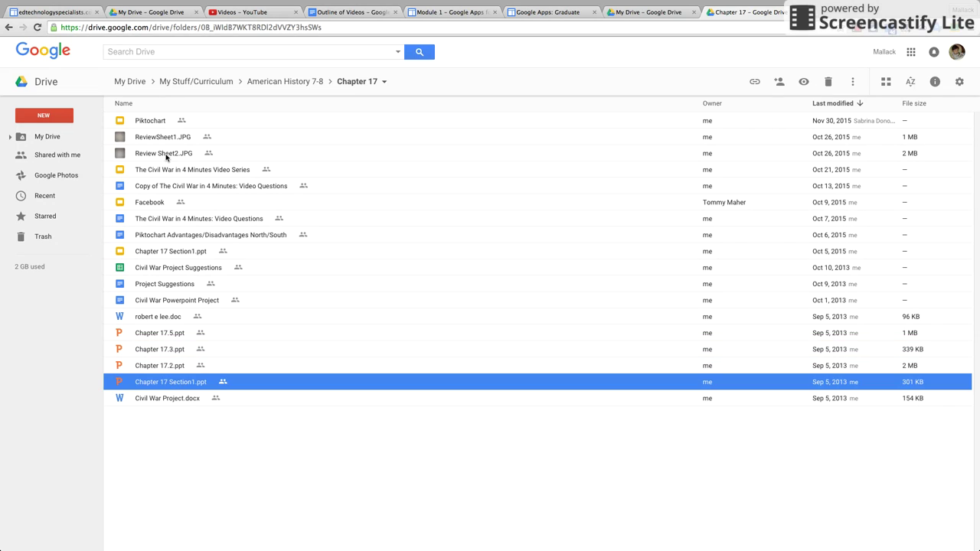
Return directly to My Drive and switch the file display to grid view
left_click(134, 82)
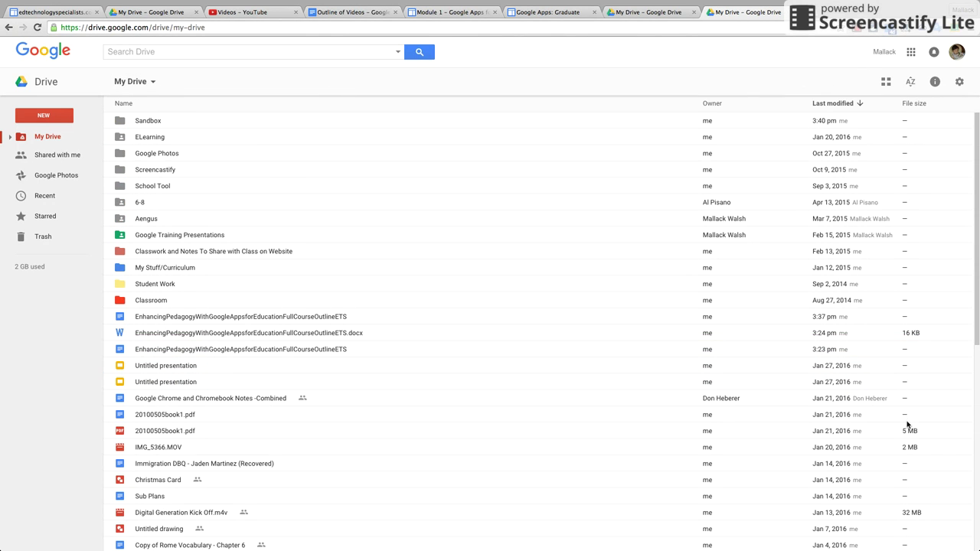
mouse_move(906, 424)
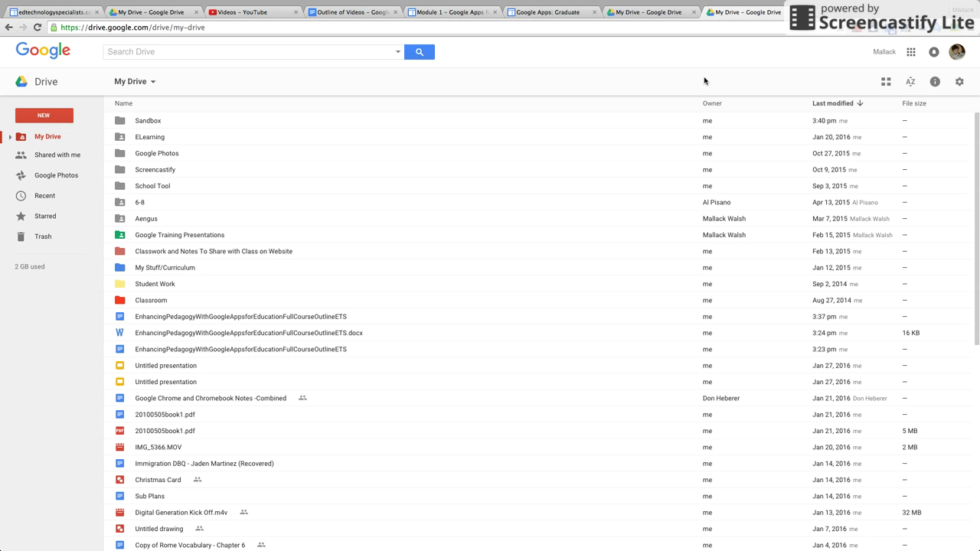
left_click(886, 84)
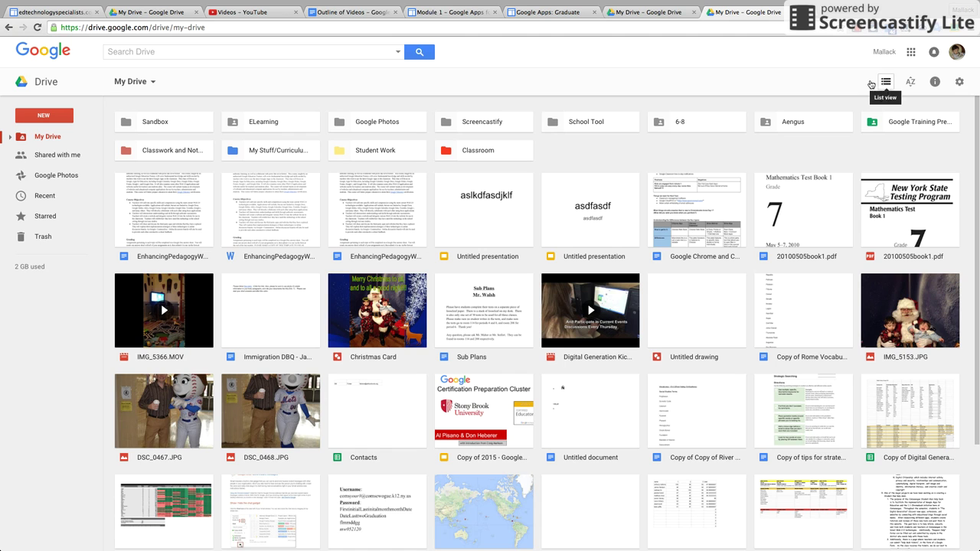
Switch the file display to list view inside the My Stuff/Curriculum folder, then return to My Drive
scroll(617, 382, "down", 3)
scroll(443, 209, "up", 3)
double_click(276, 158)
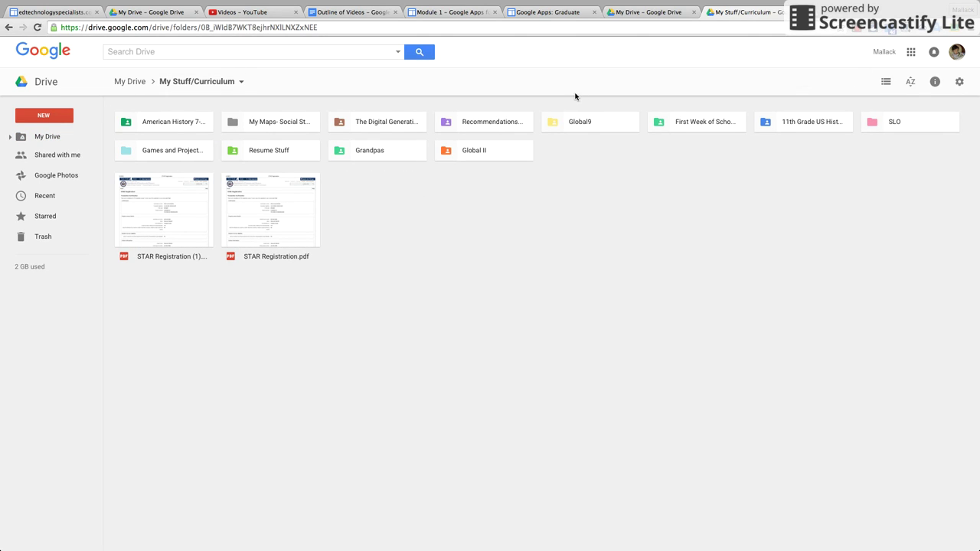
left_click(888, 84)
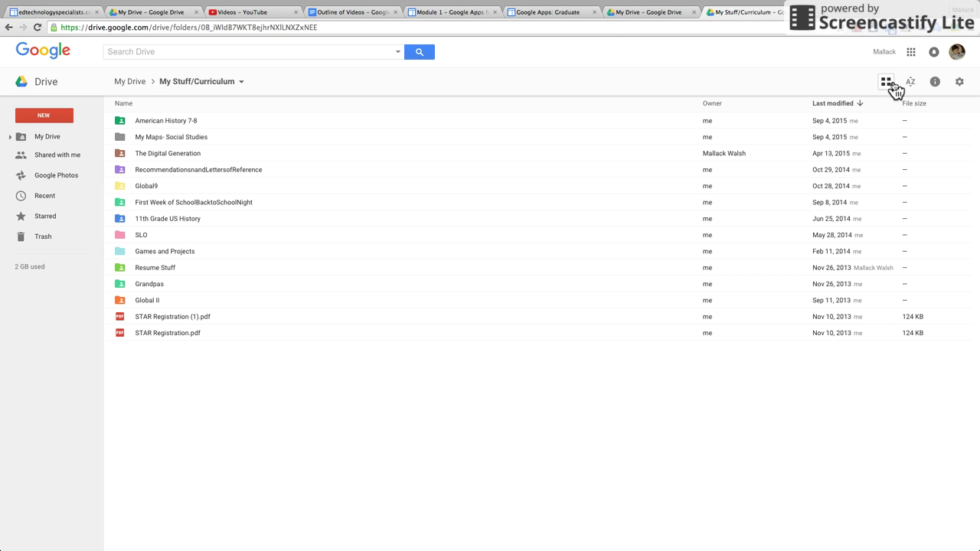
left_click(137, 82)
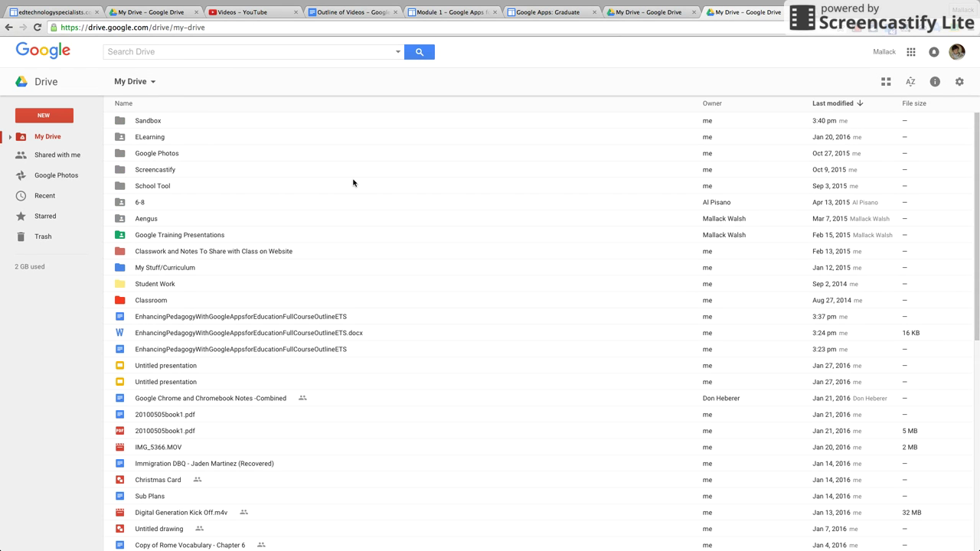
Sort the My Drive files by Name, then set the sorting back to Last modified
left_click(912, 82)
left_click(867, 103)
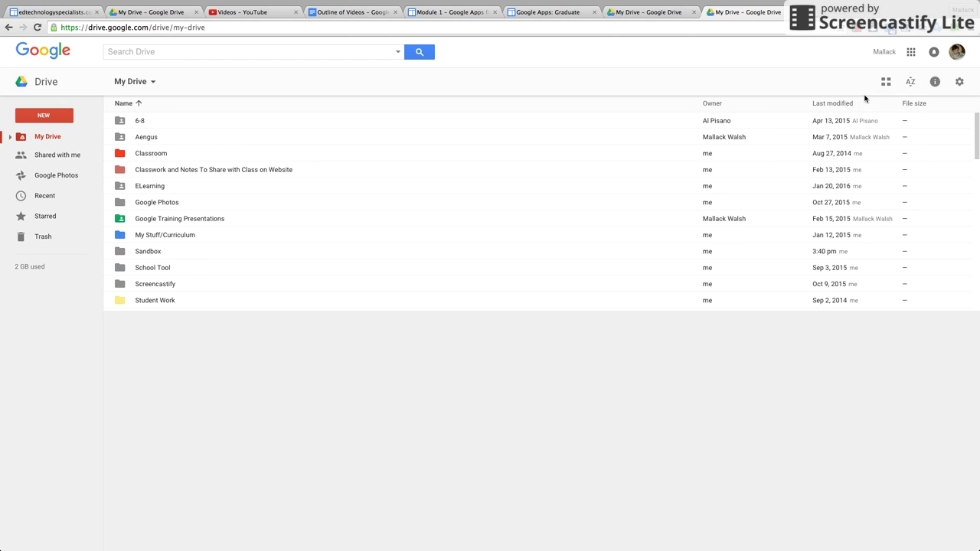
left_click(912, 85)
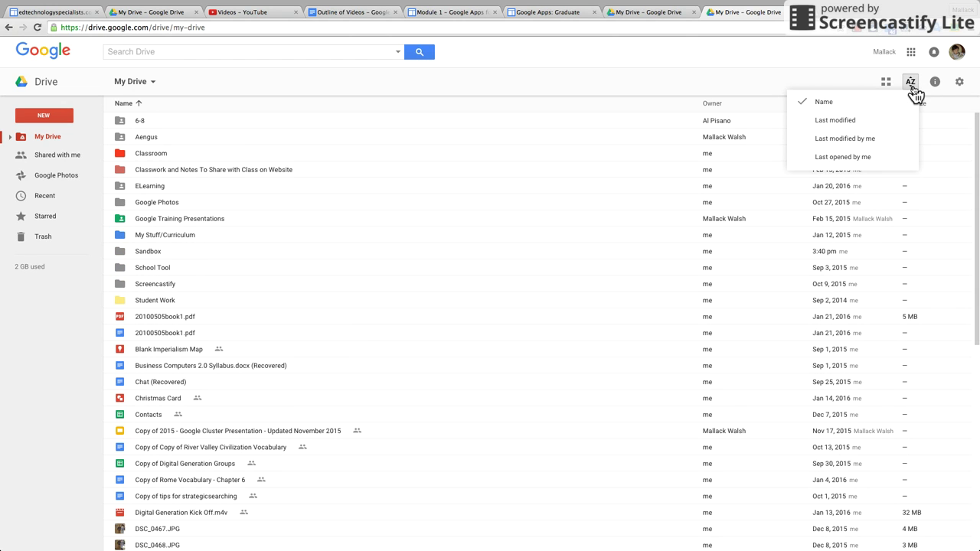
left_click(854, 122)
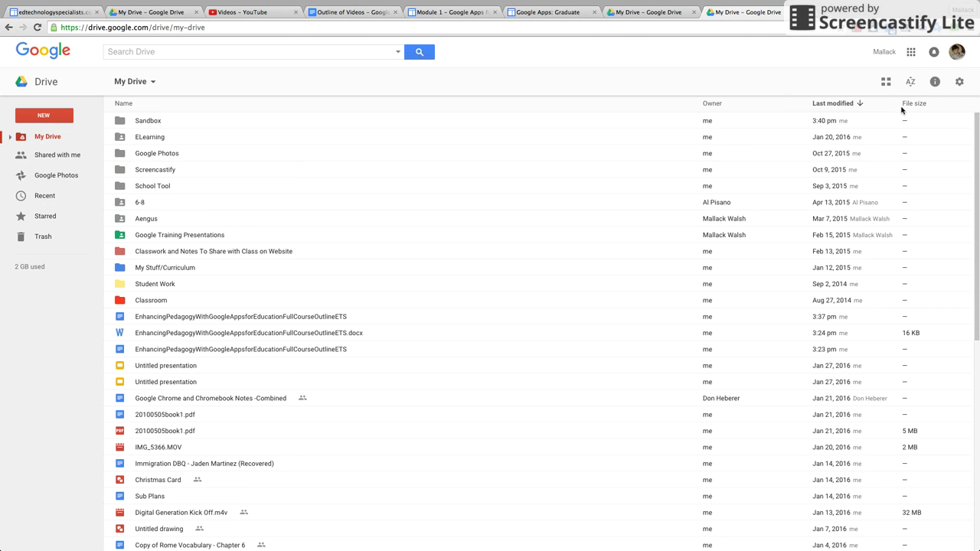
Sort the My Drive files by Last modified by me, then return to sorting by Last modified
left_click(911, 82)
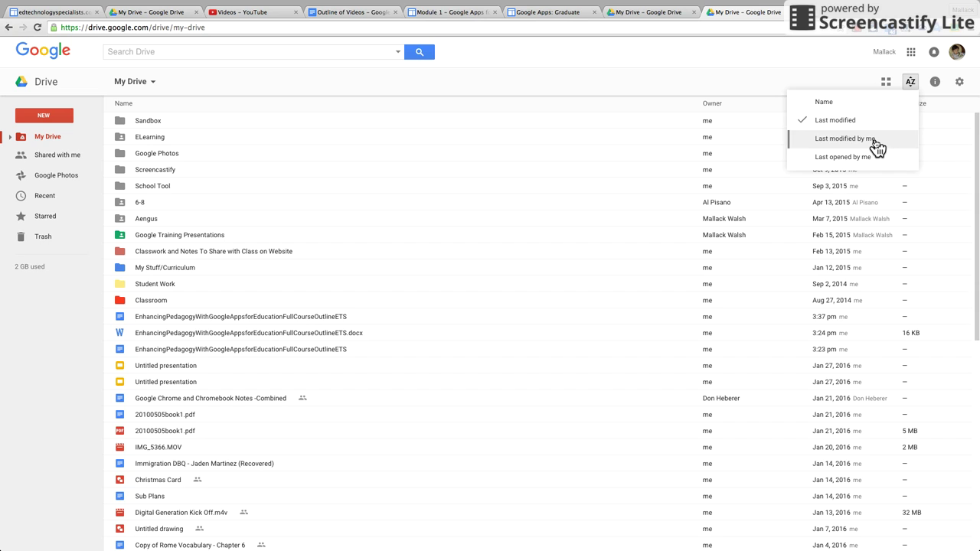
left_click(816, 141)
left_click(911, 82)
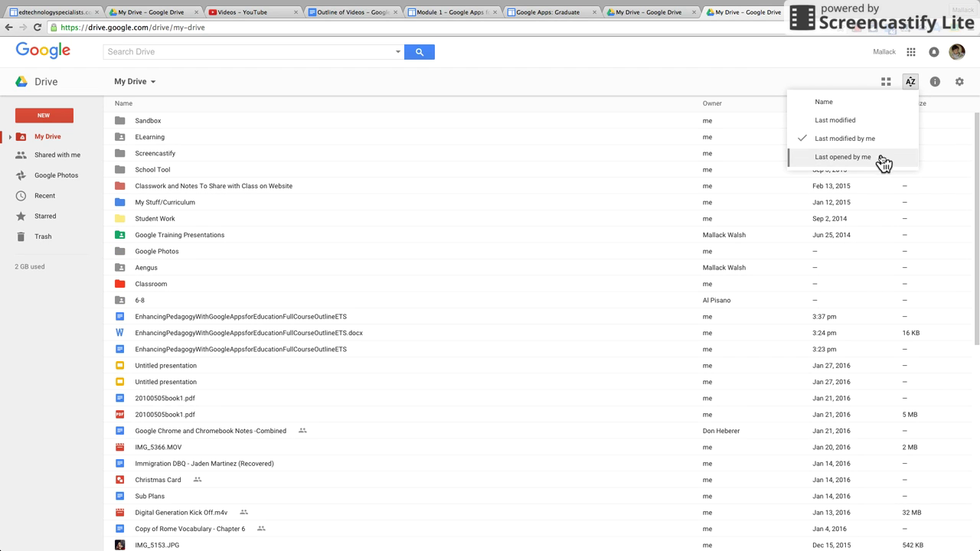
left_click(858, 121)
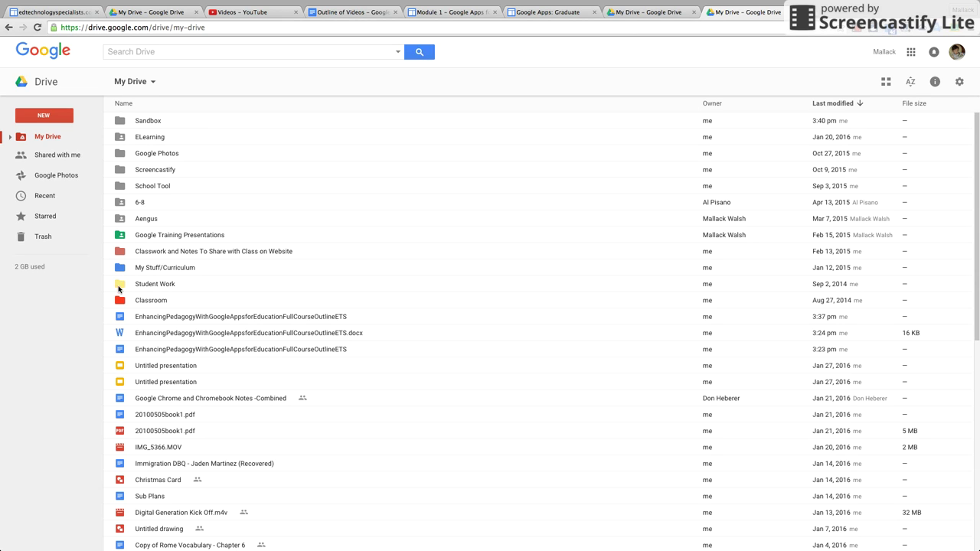
Select the Classroom folder, the first document and the Sandbox folder in turn, then reverse the Last modified order and restore newest first
left_click(148, 304)
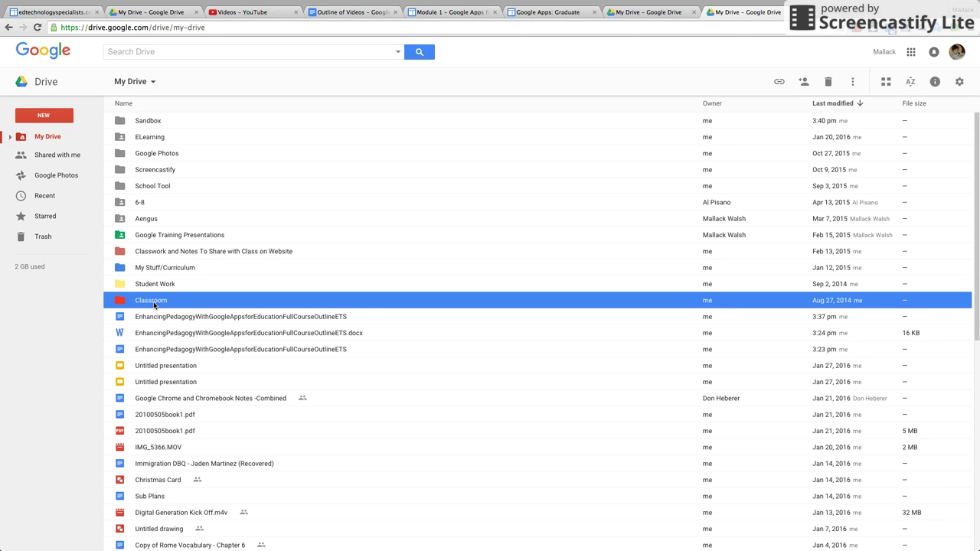
left_click(251, 317)
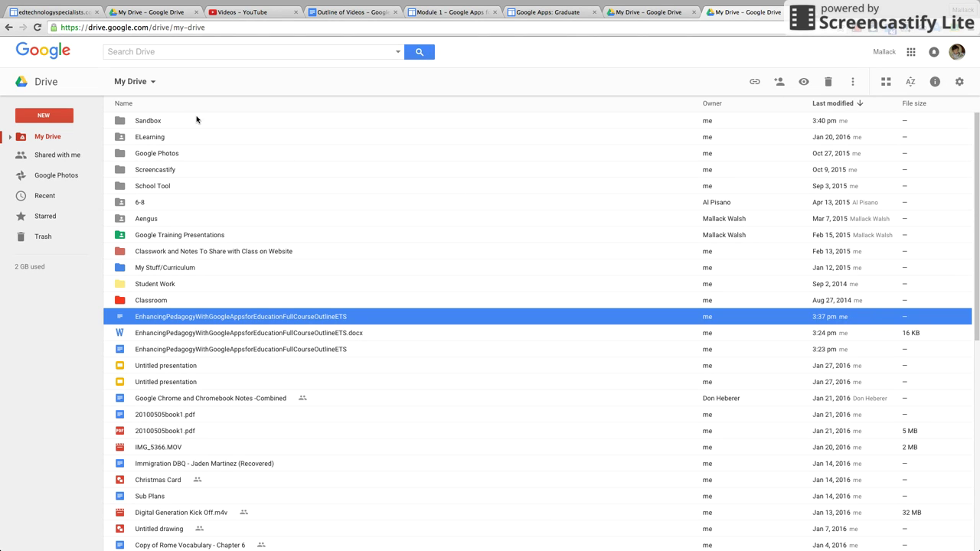
left_click(157, 120)
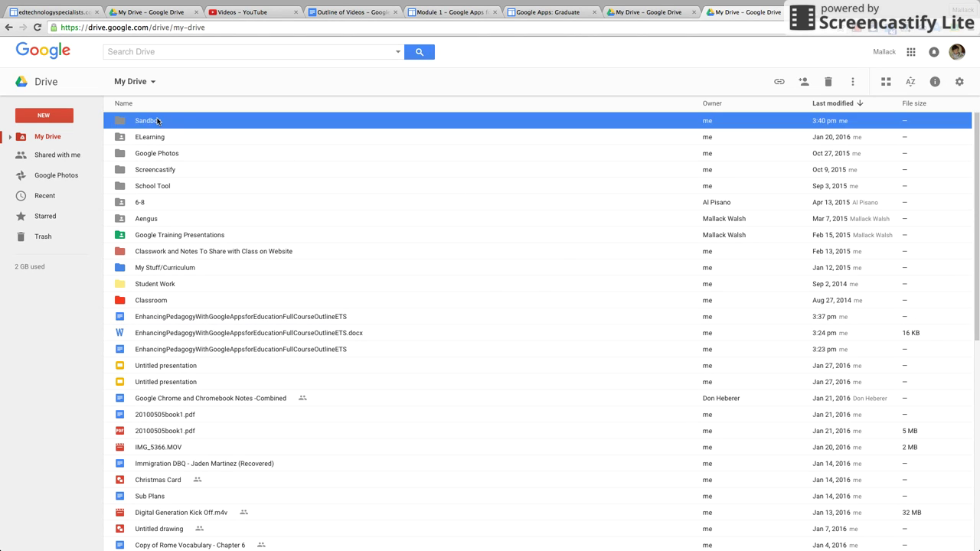
left_click(863, 109)
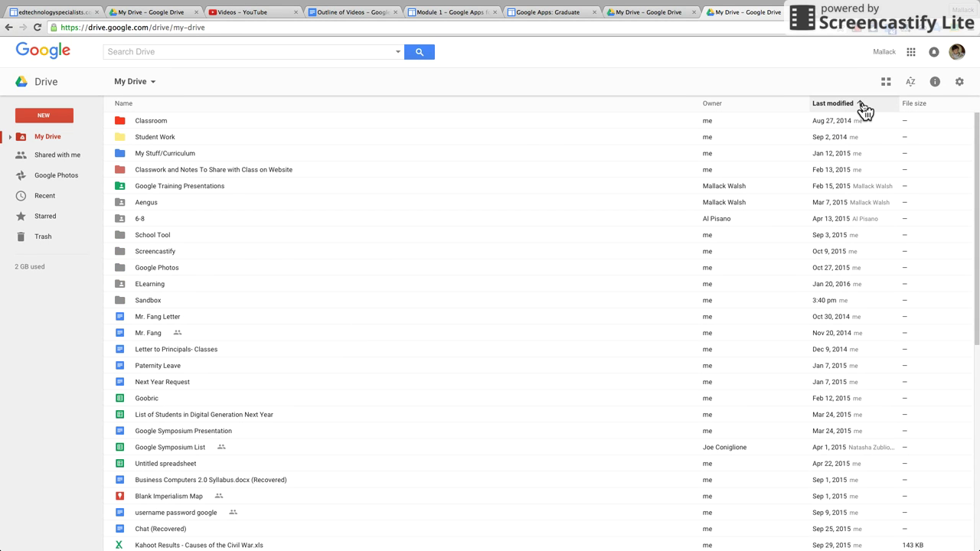
left_click(863, 108)
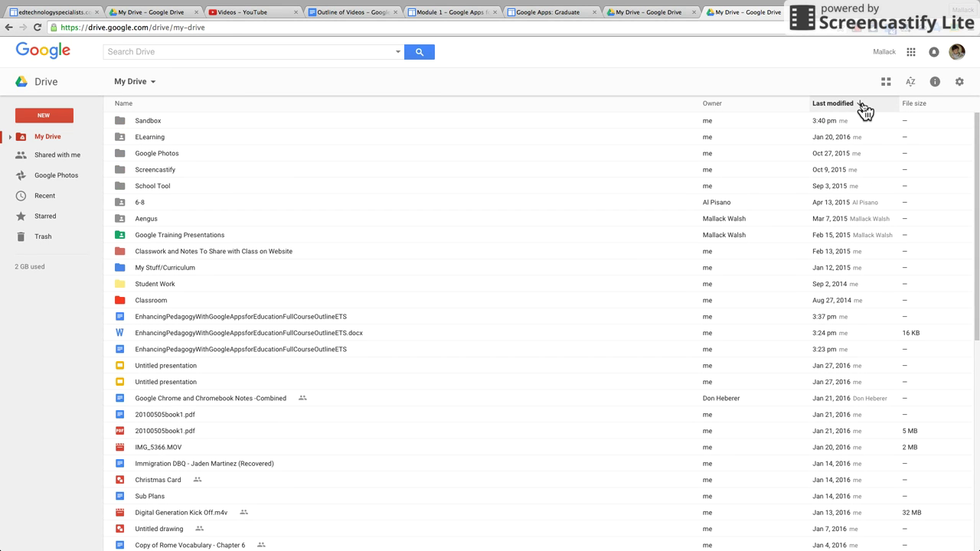
View My Drive's recent activity, then the activity and details of the topmost EnhancingPedagogyWithGoogleAppsforEducationFullCourseOutlineETS Google Doc, and close the information pane
left_click(935, 83)
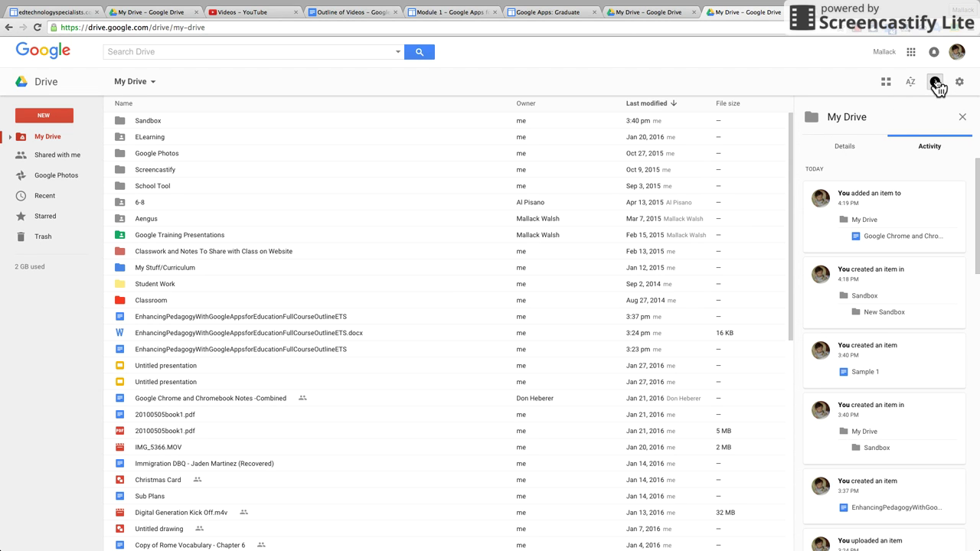
left_click(963, 118)
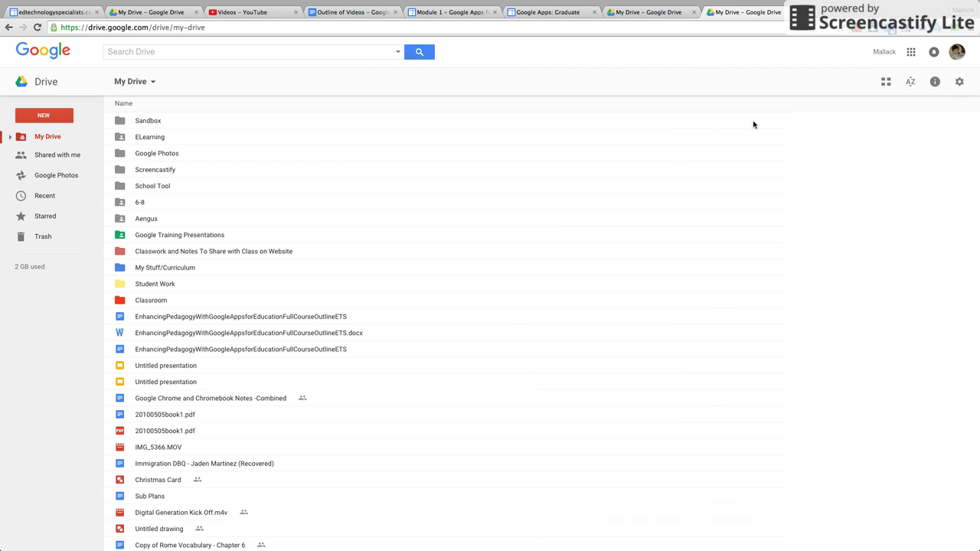
left_click(174, 314)
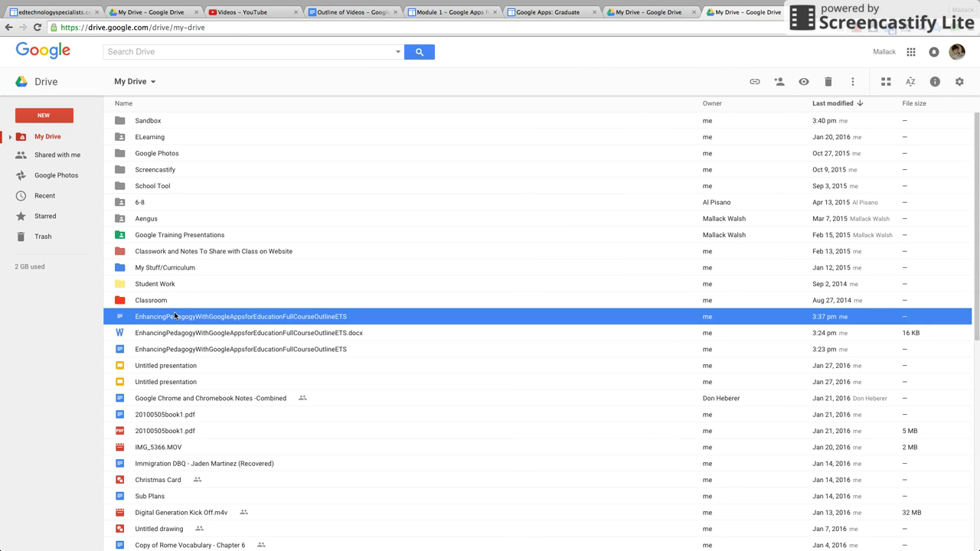
left_click(936, 82)
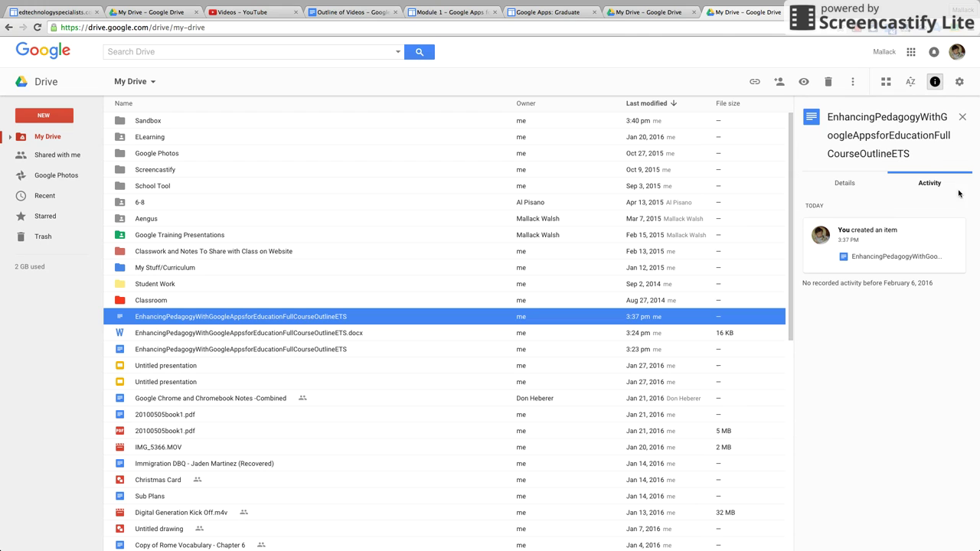
left_click(846, 183)
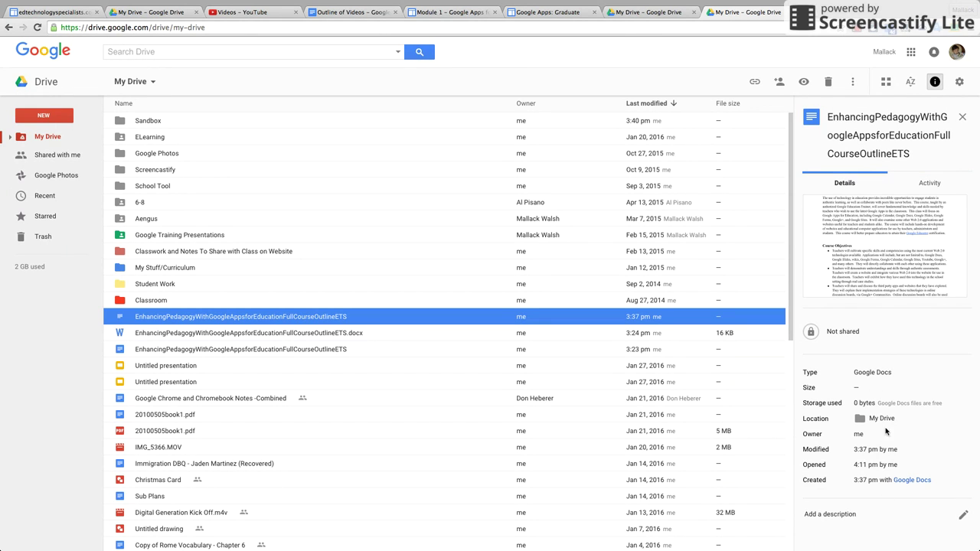
left_click(936, 82)
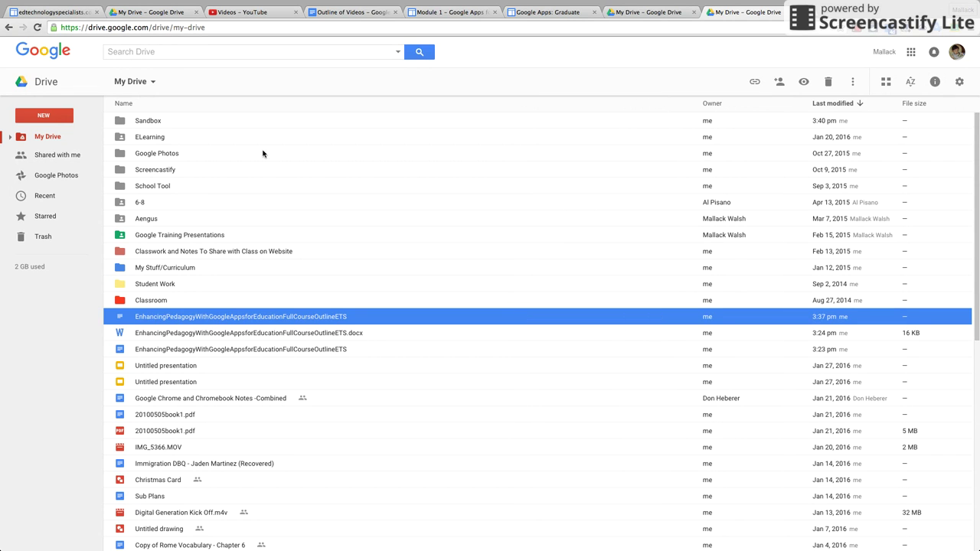
View the ELearning folder's details and activity, then the details of EnhancingPedagogyWithGoogleAppsforEducationFullCourseOutlineETS.docx, and close the information pane
left_click(148, 137)
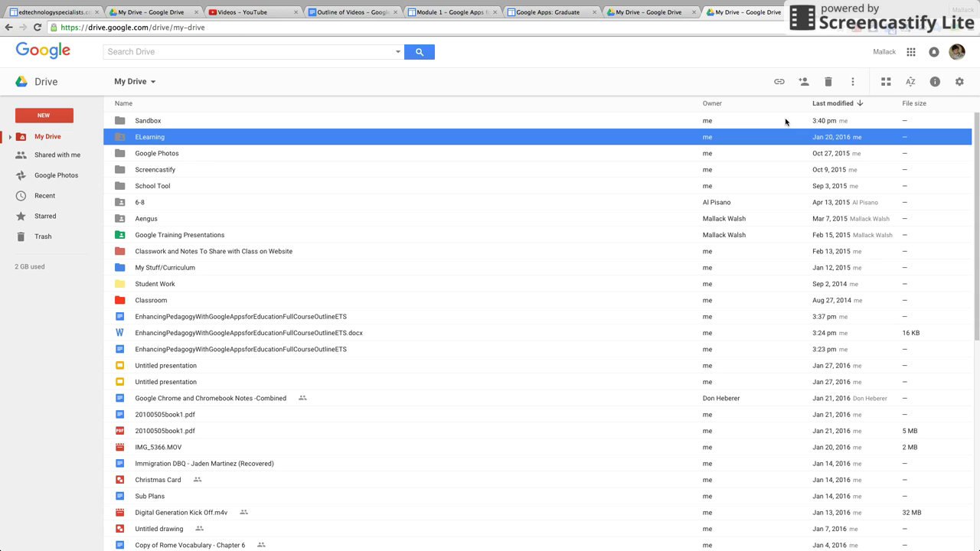
left_click(936, 81)
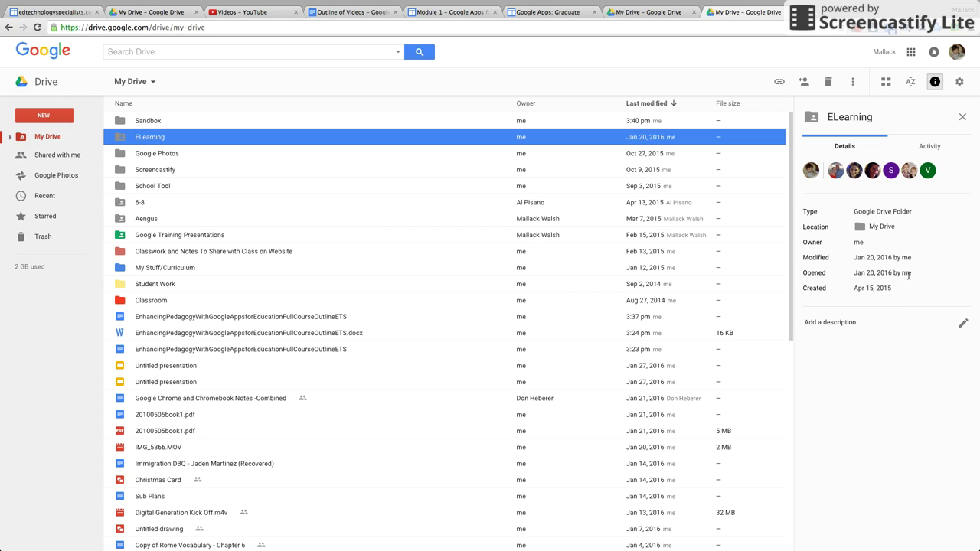
left_click(918, 143)
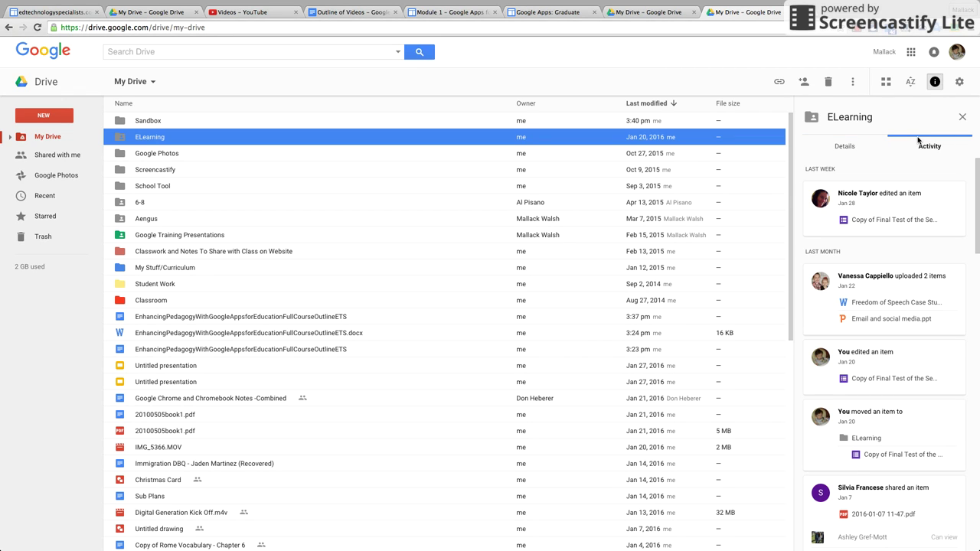
left_click(851, 145)
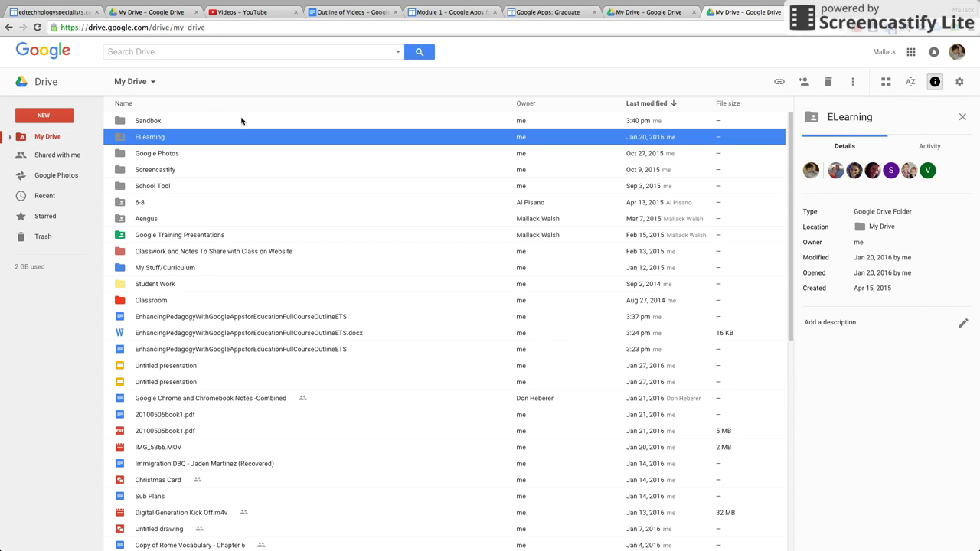
left_click(232, 332)
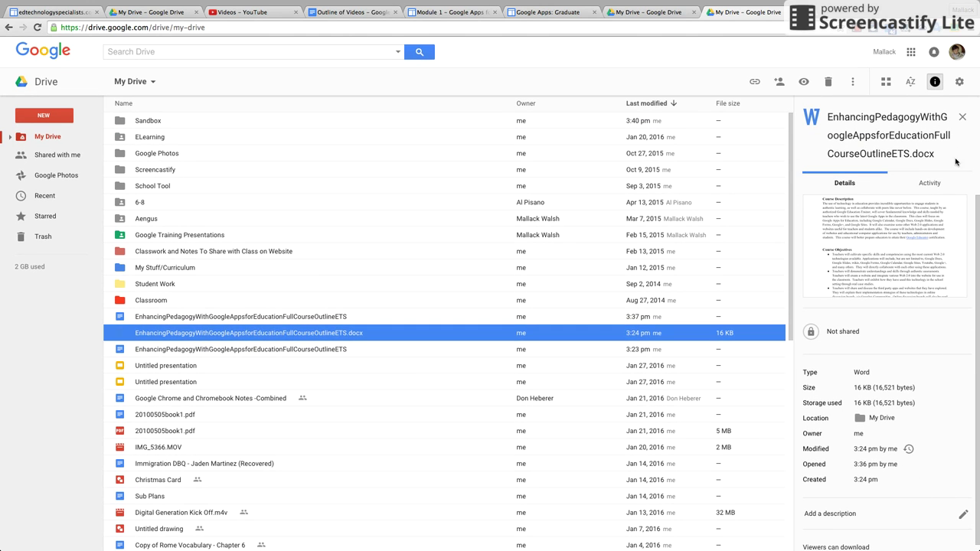
left_click(963, 116)
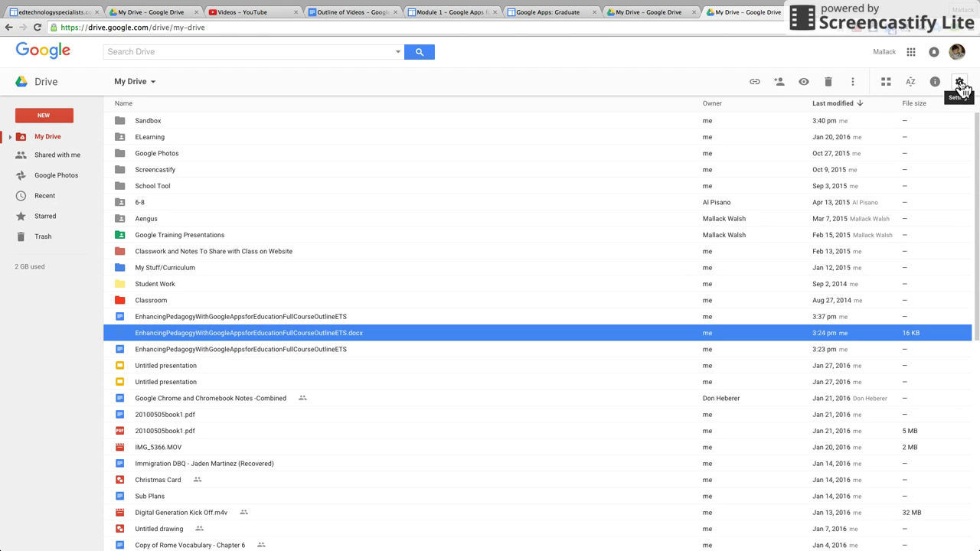
Review the General options and the connected apps under Manage Apps in the Drive settings, then close the settings unchanged
left_click(960, 84)
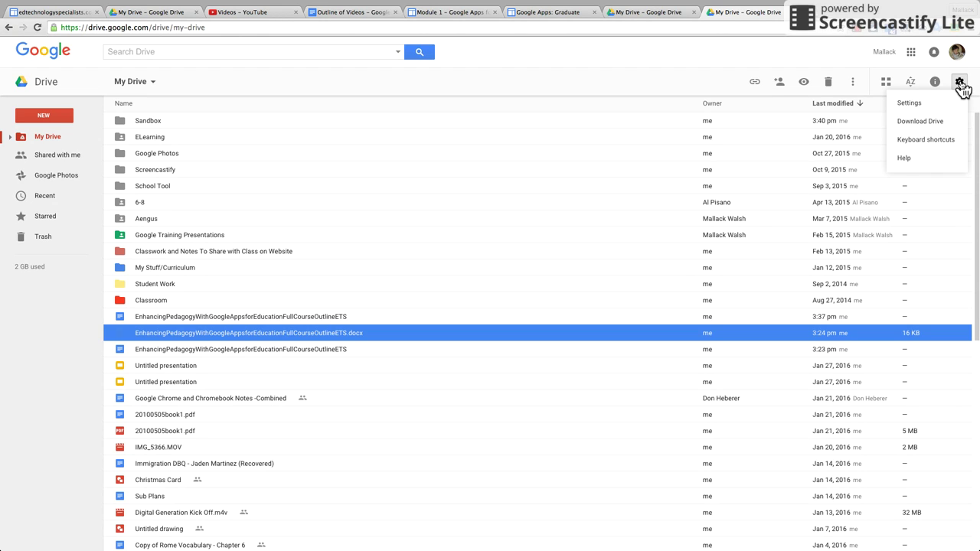
left_click(927, 102)
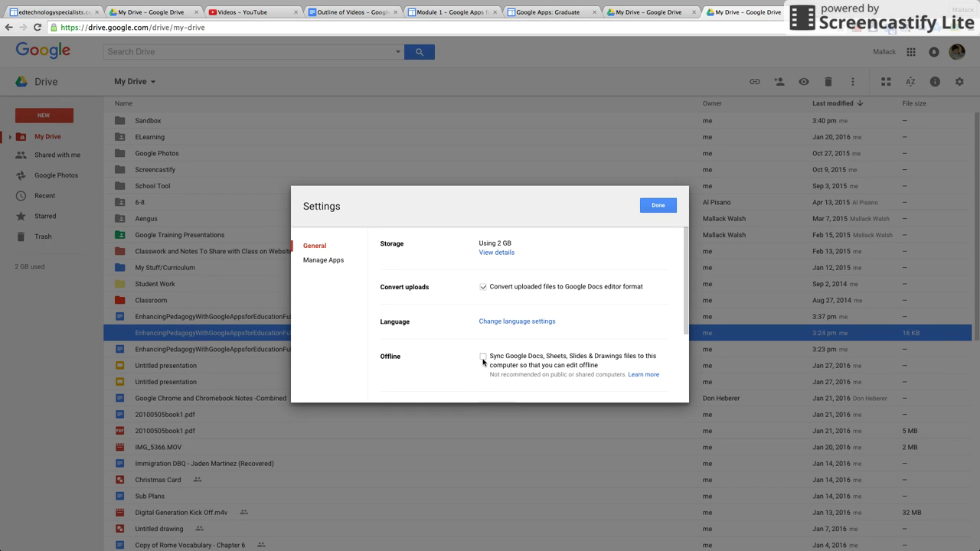
left_click(325, 264)
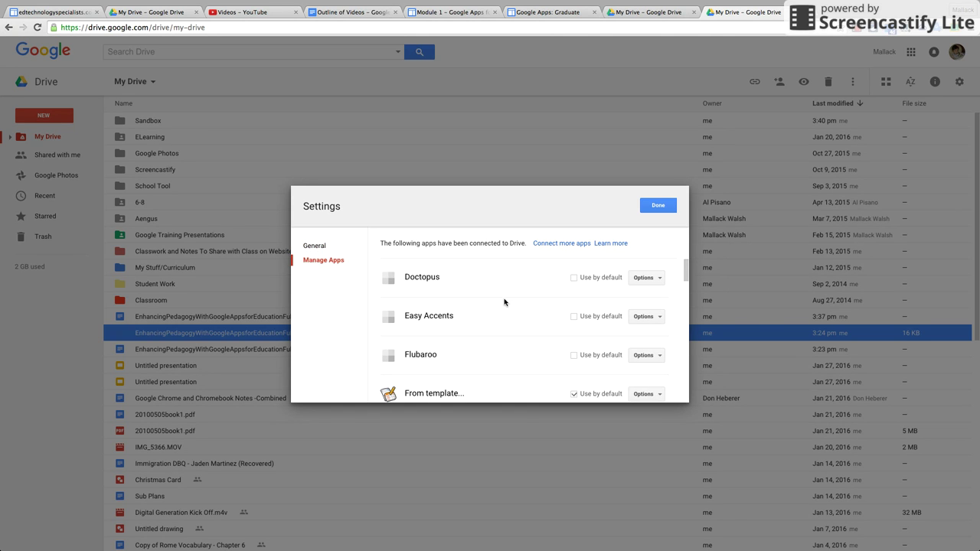
scroll(523, 310, "down", 10)
scroll(523, 310, "up", 10)
left_click(320, 246)
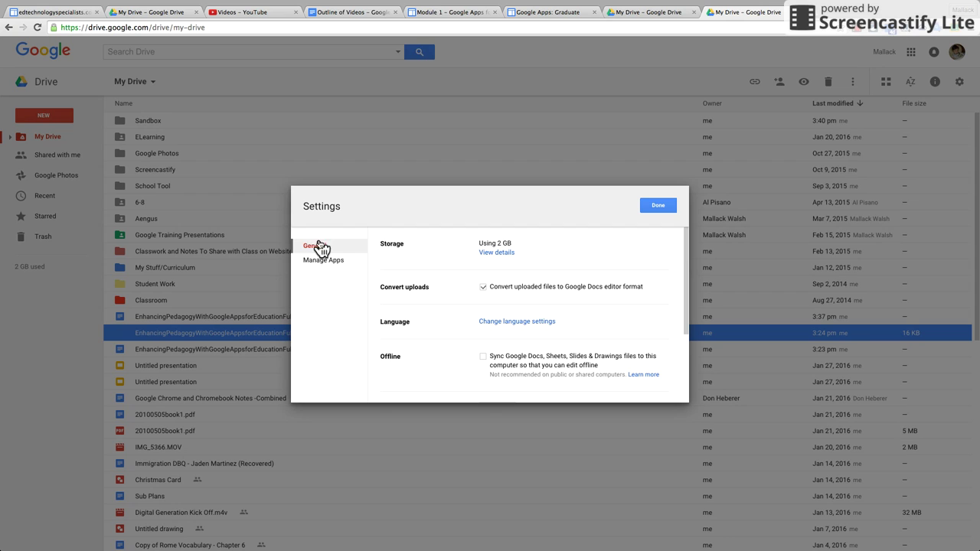
left_click(660, 207)
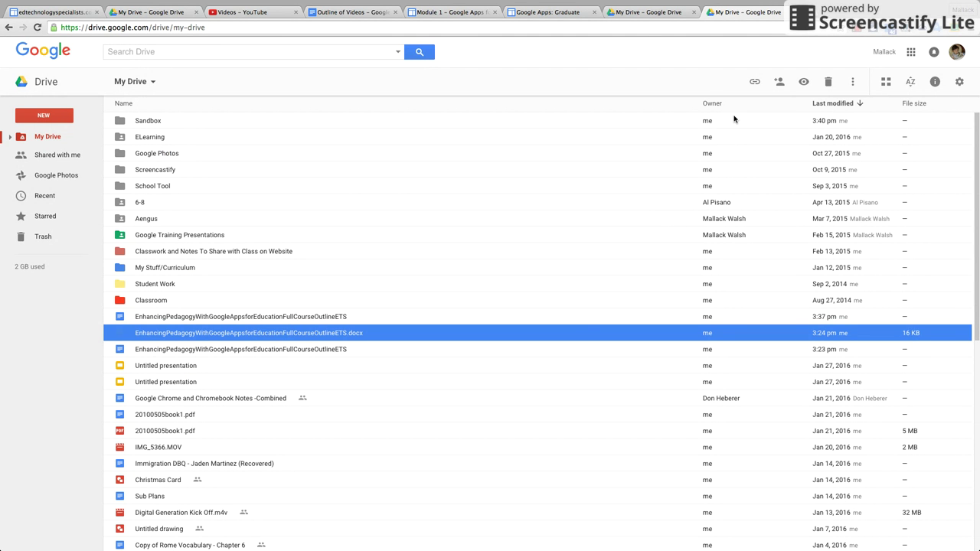
Select the Sandbox folder, view its sharing options without adding anyone, then show its additional actions
scroll(453, 281, "down", 3)
scroll(453, 281, "up", 3)
left_click(156, 126)
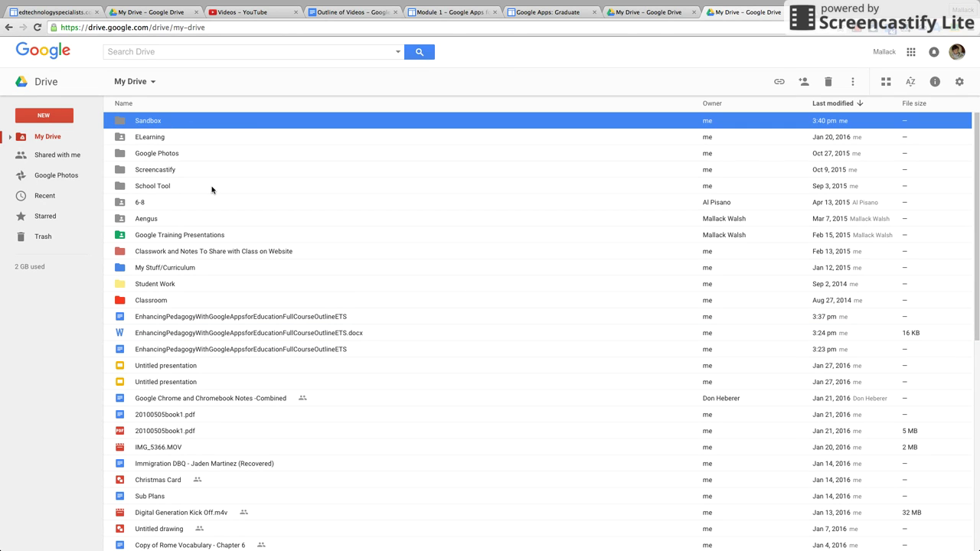
left_click(806, 87)
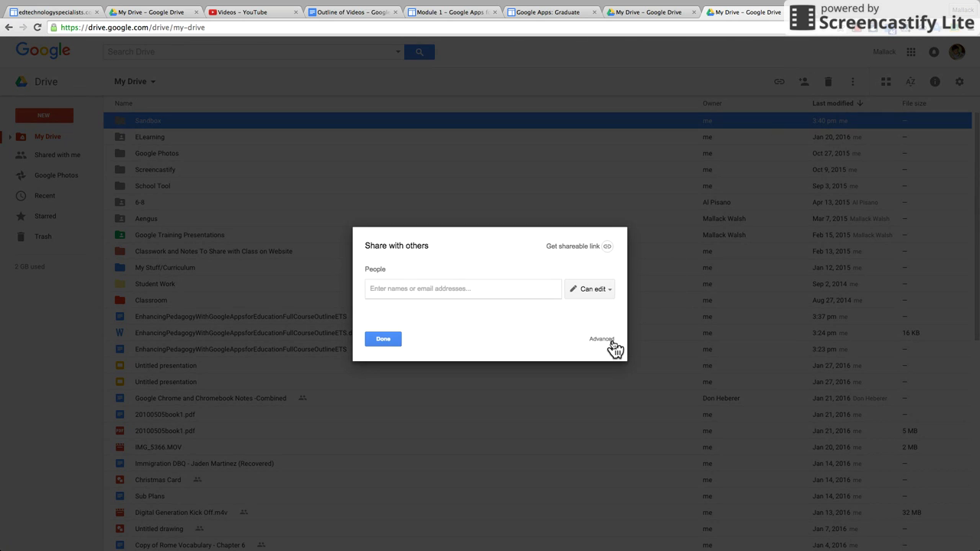
left_click(383, 338)
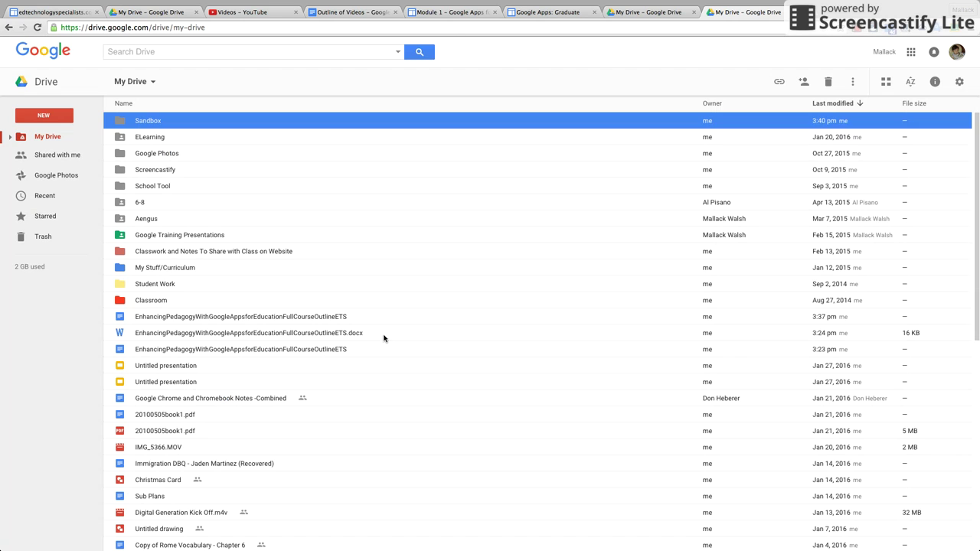
left_click(857, 83)
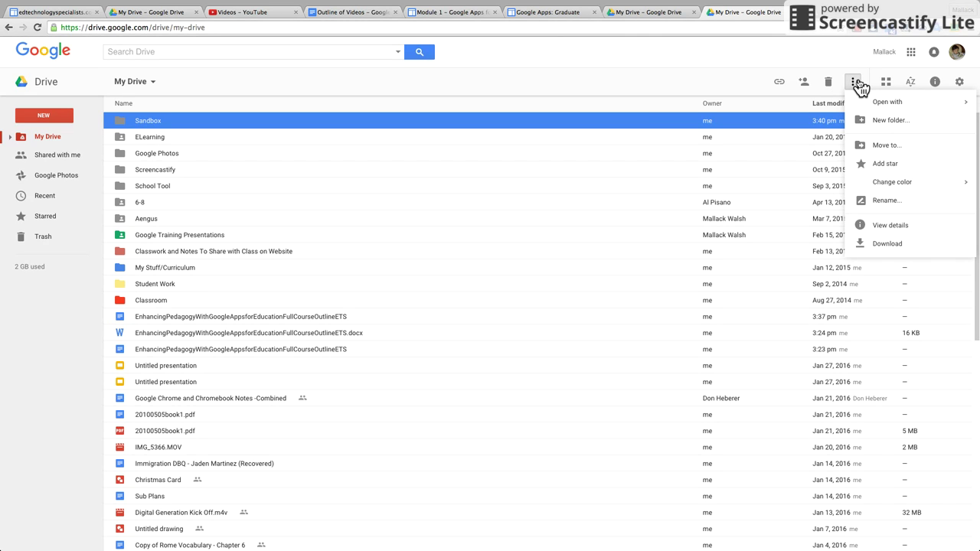
Check the Open with options for the Sandbox folder, then browse its move destinations into Google Photos and close the picker without moving it
mouse_move(896, 106)
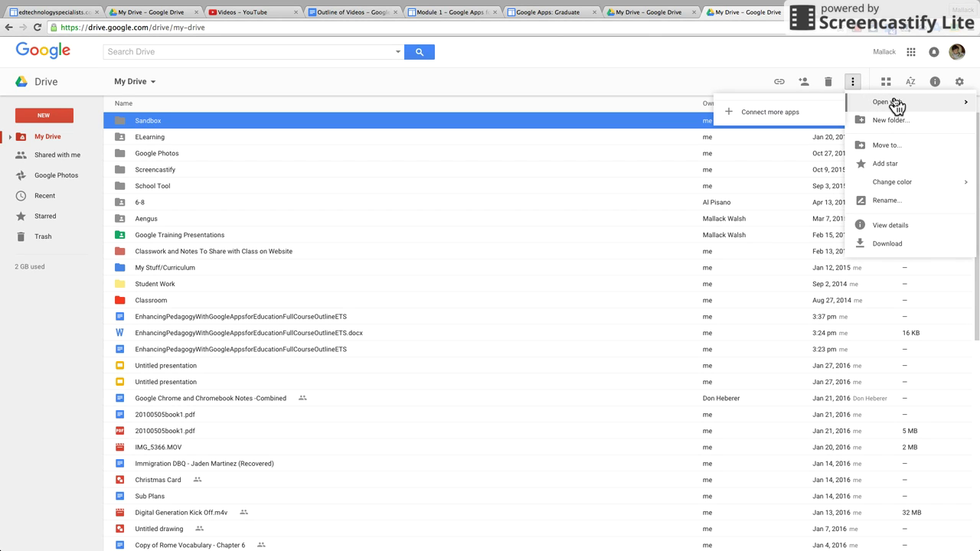
left_click(887, 147)
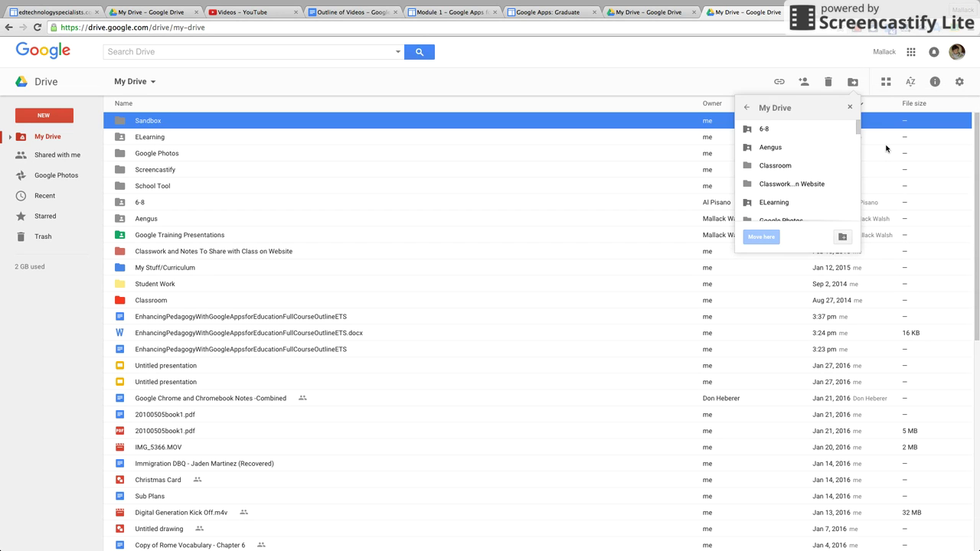
scroll(781, 191, "down", 3)
scroll(785, 184, "up", 2)
left_click(784, 172)
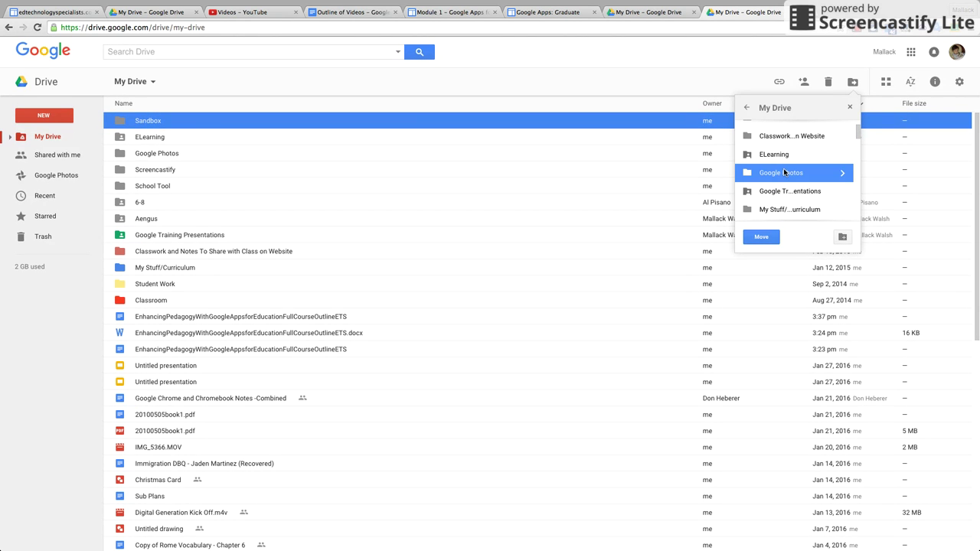
double_click(783, 170)
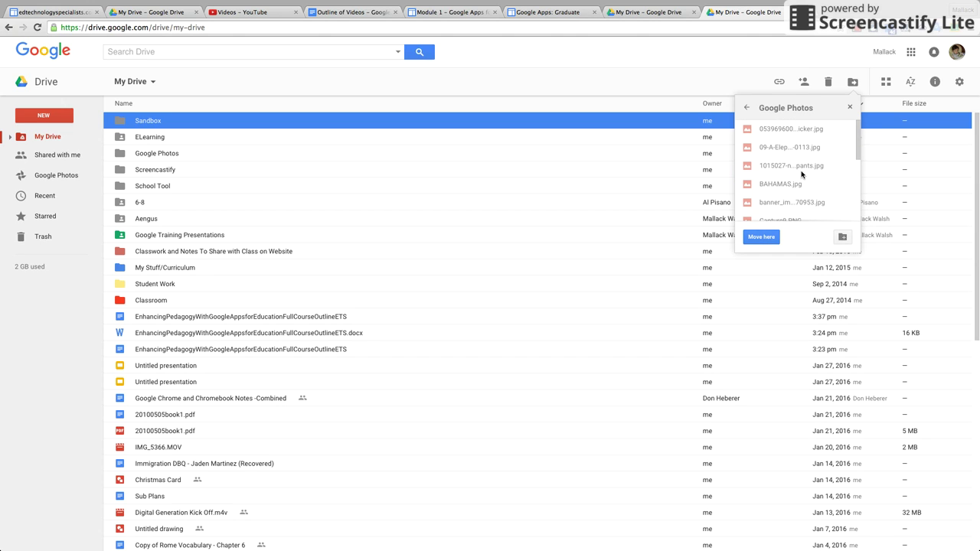
left_click(848, 108)
Change the Sandbox folder's color to red
left_click(852, 81)
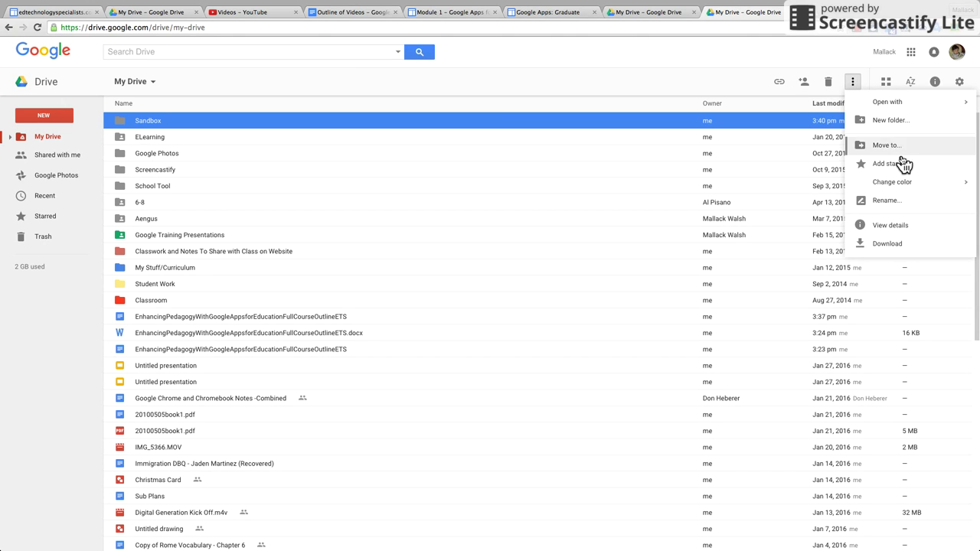
mouse_move(909, 190)
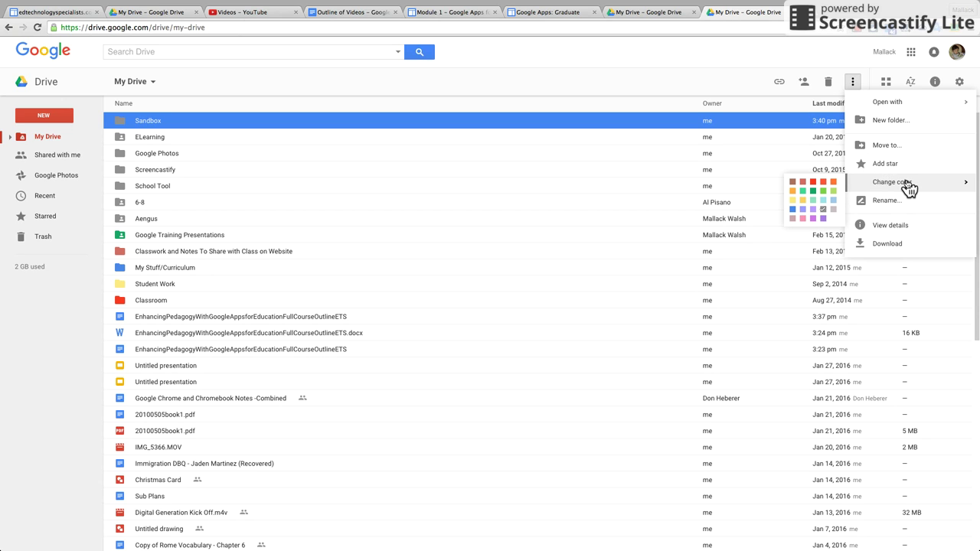
left_click(813, 182)
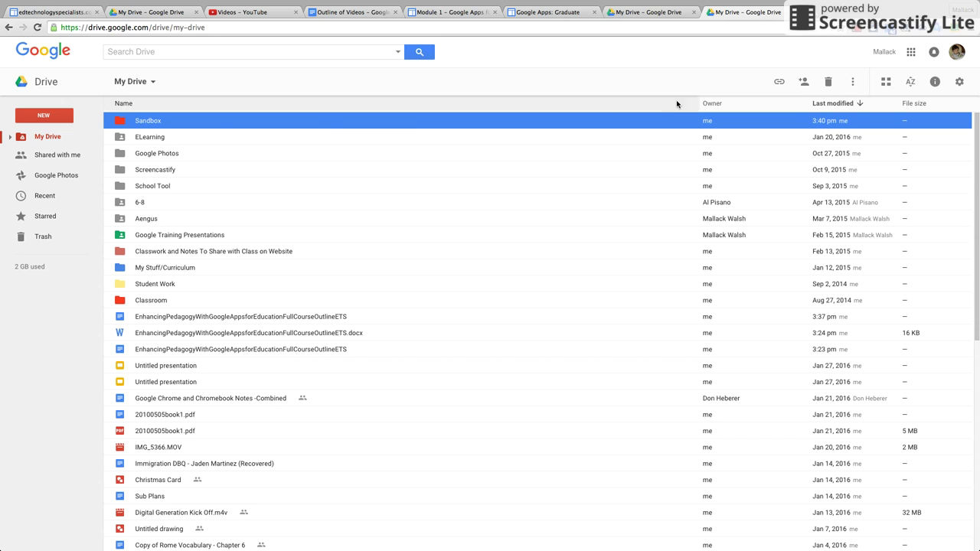
Change the Sandbox folder's color to blue and deselect the folder
left_click(853, 82)
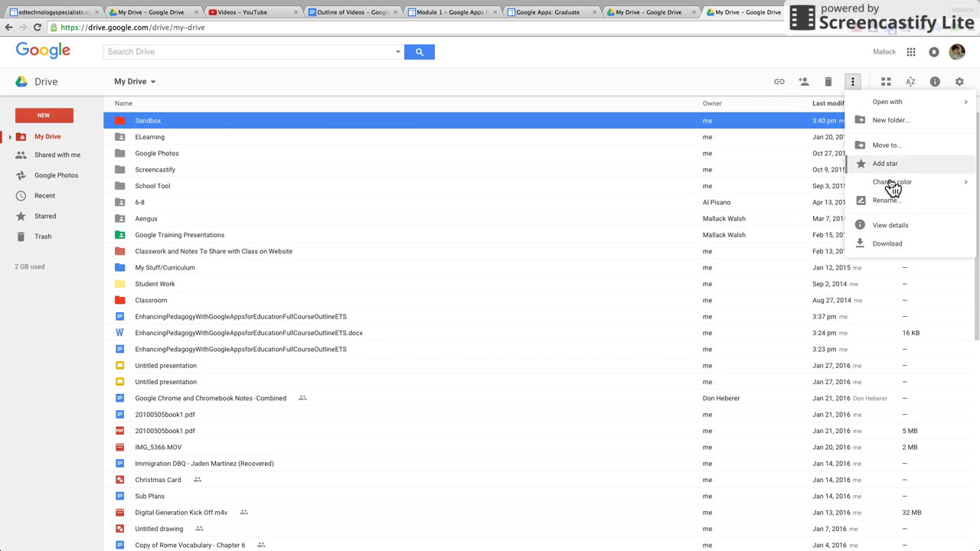
mouse_move(895, 191)
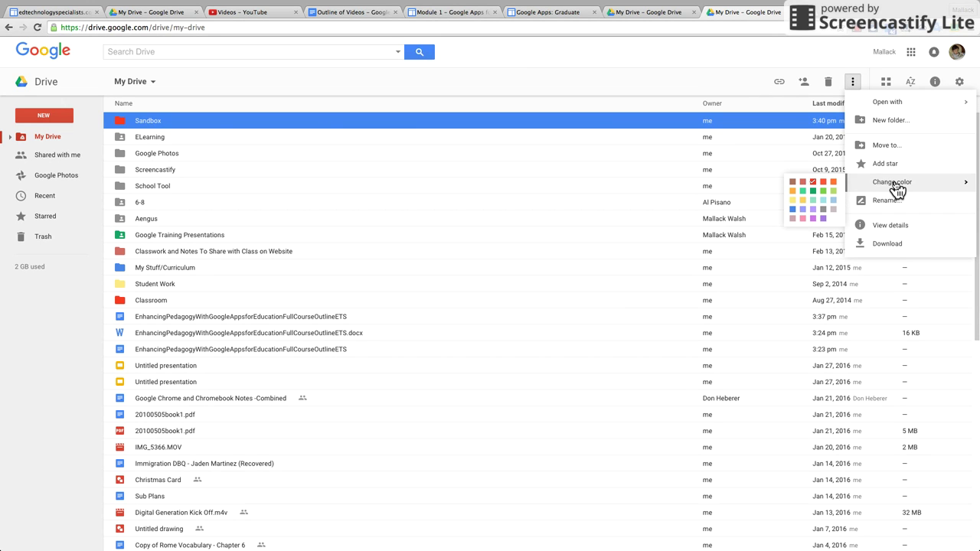
left_click(794, 210)
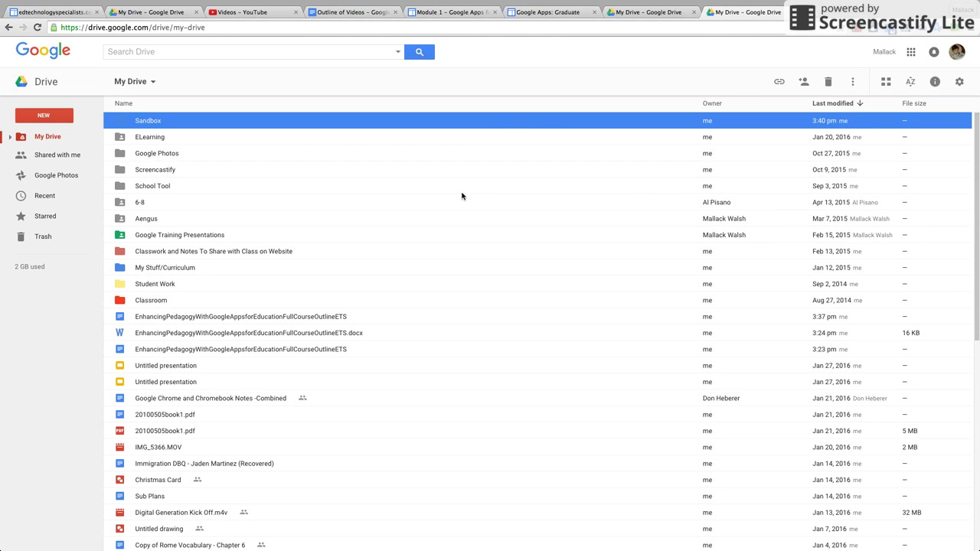
left_click(462, 192)
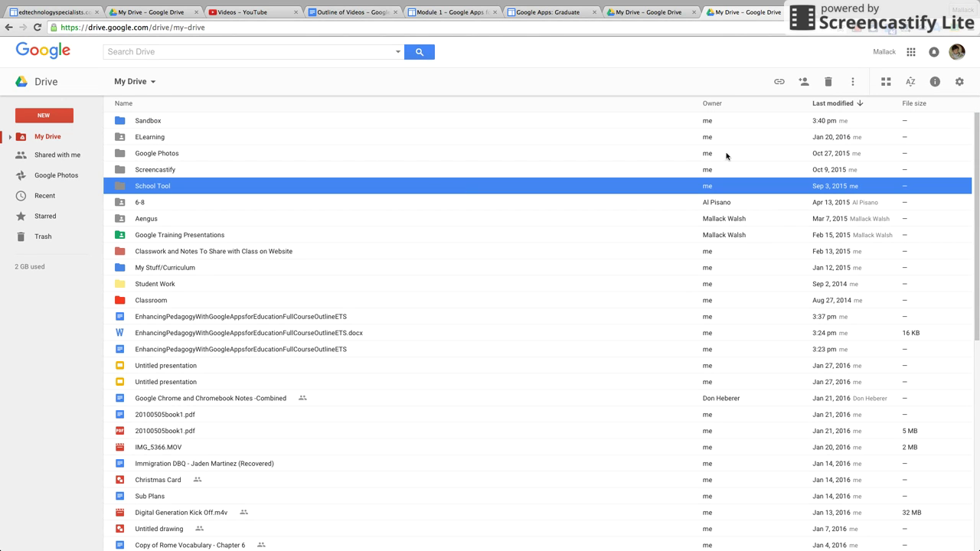
Select the Sandbox folder again, review its remaining additional actions such as View details and Download, and dismiss them
left_click(792, 120)
left_click(853, 81)
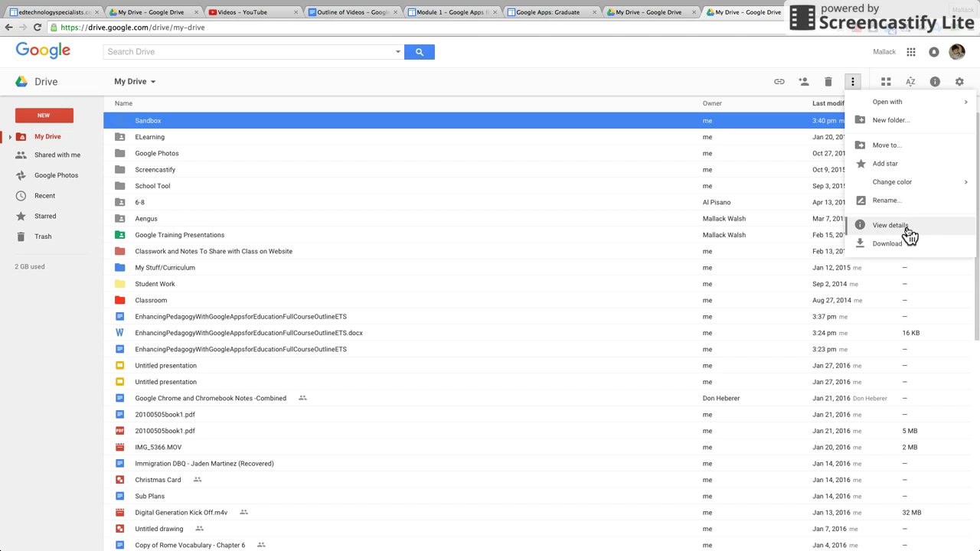
left_click(578, 254)
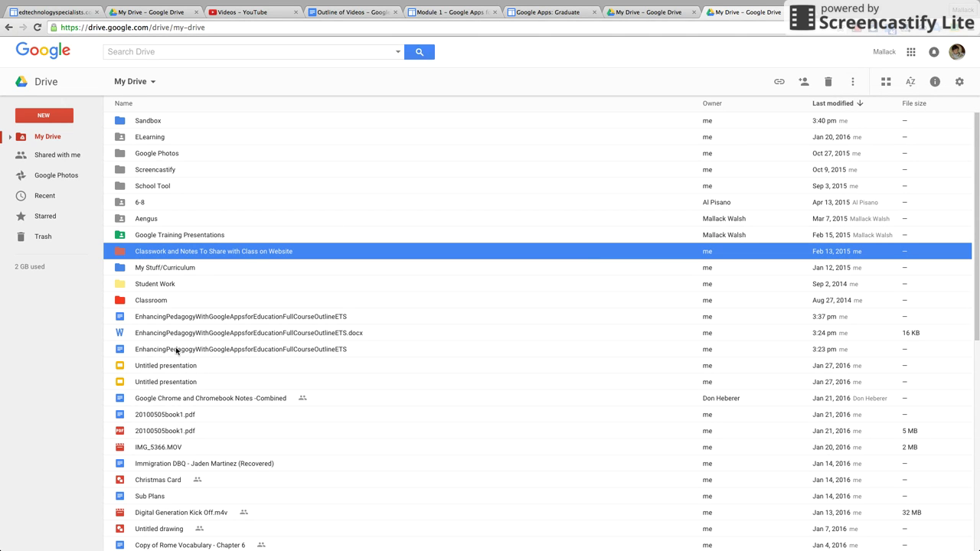
Select the topmost EnhancingPedagogyWithGoogleAppsforEducationFullCourseOutlineETS Google Doc, view the apps it can be opened with, and dismiss the options
left_click(177, 319)
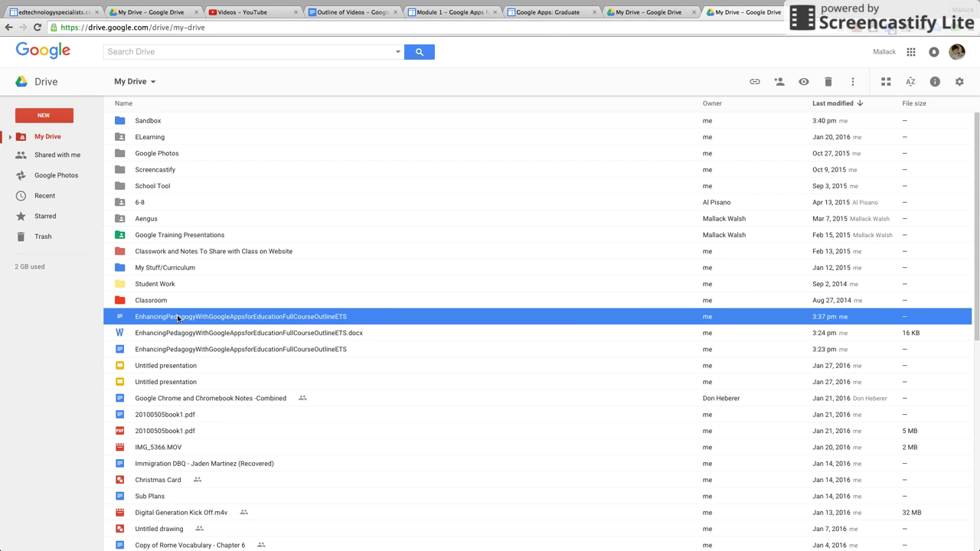
left_click(852, 84)
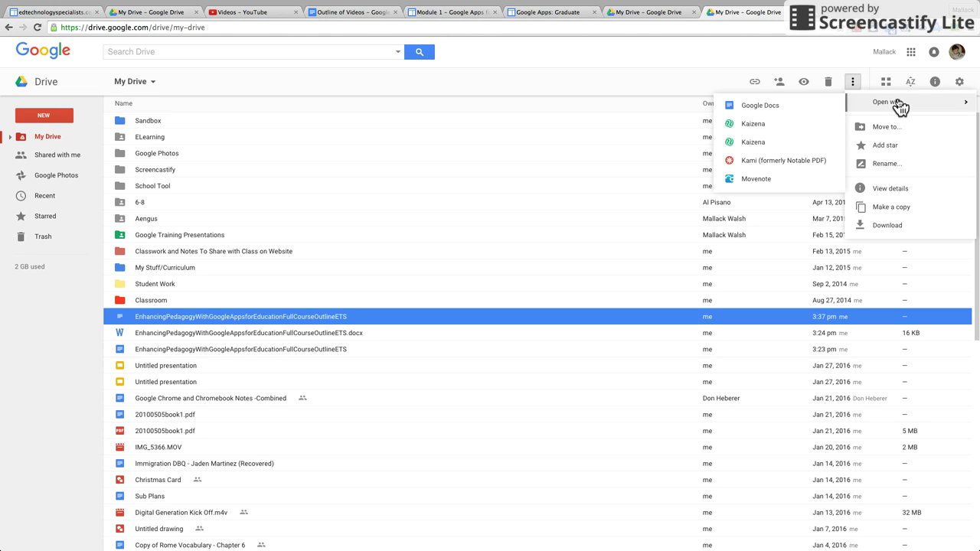
left_click(270, 339)
Select the Word file EnhancingPedagogyWithGoogleAppsforEducationFullCourseOutlineETS.docx in My Drive
left_click(171, 394)
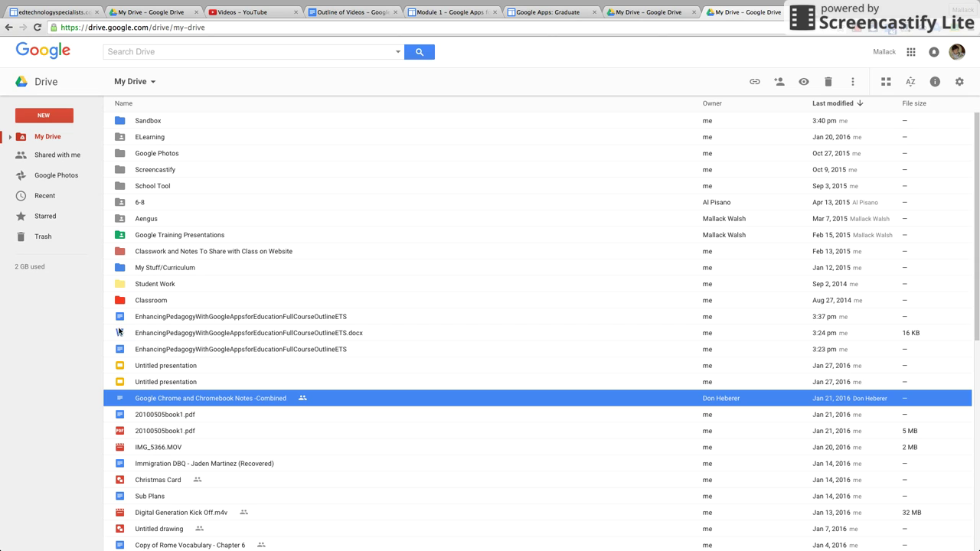
left_click(170, 334)
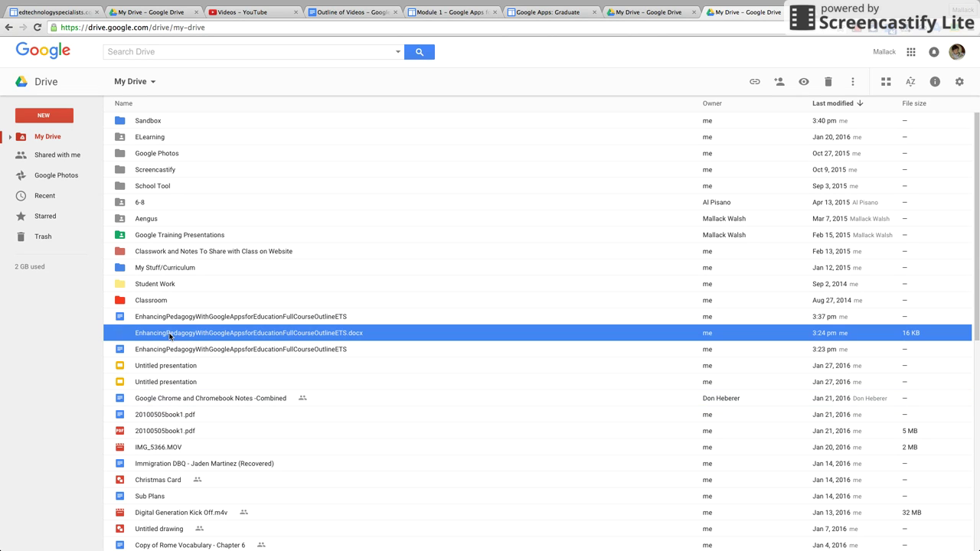